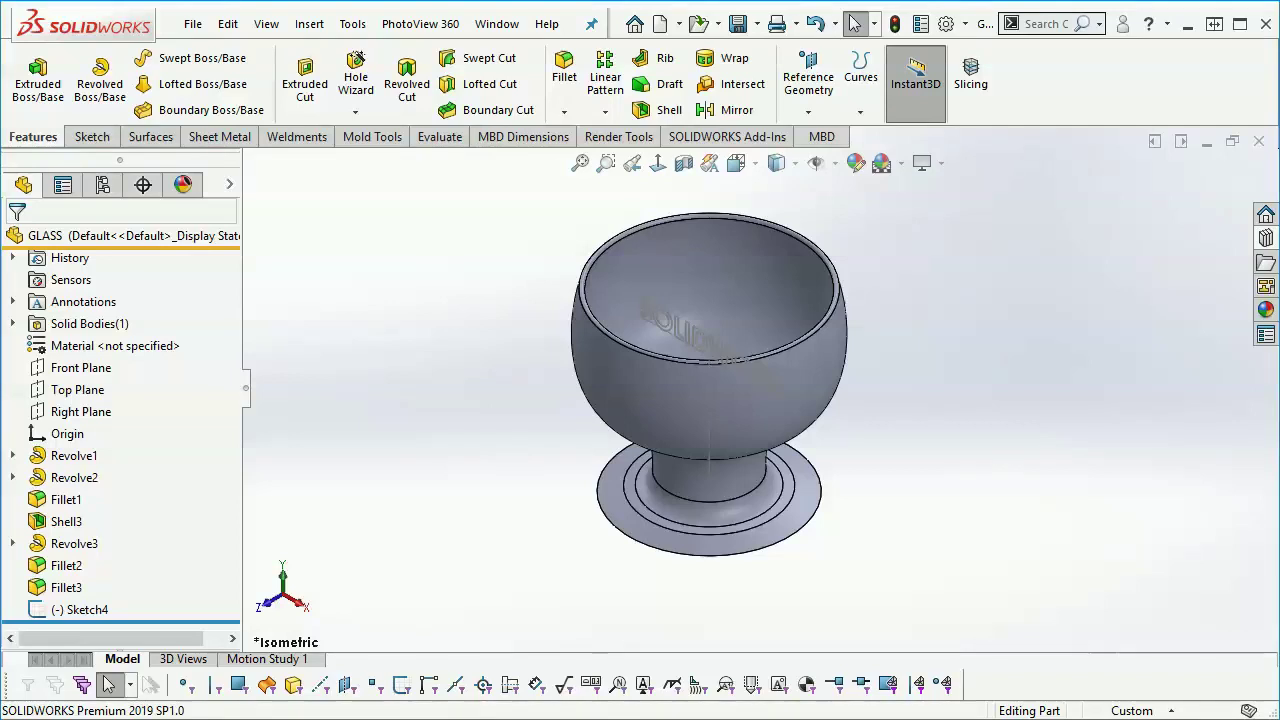
Step: In Sketch4, dimension the SOLIDWORK text baseline 90 mm above the base point, then exit the sketch
click(100, 607)
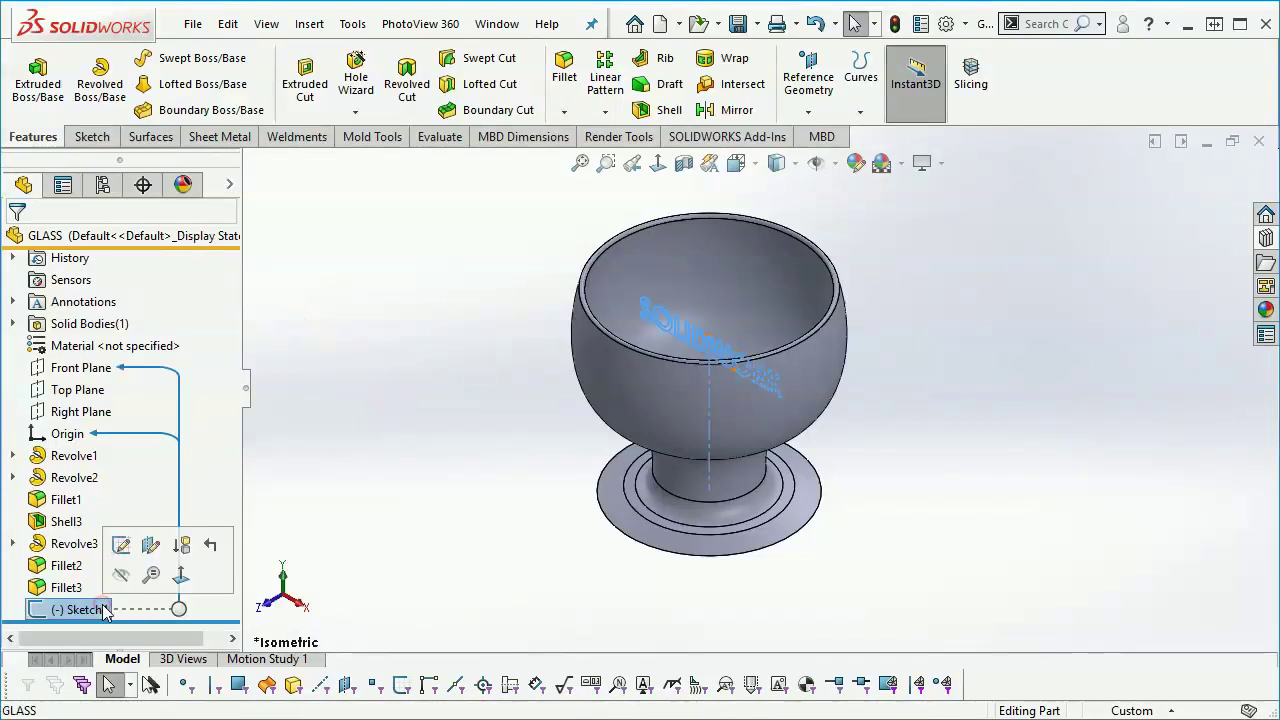
click(121, 545)
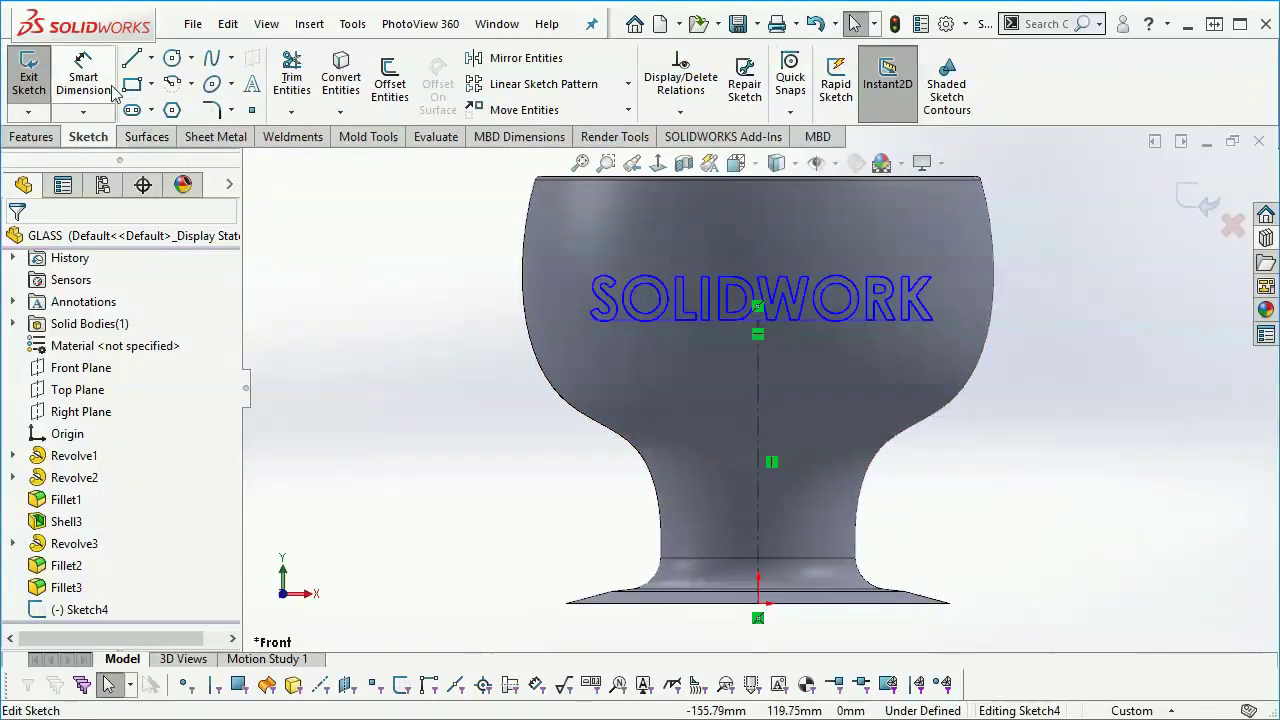
click(83, 75)
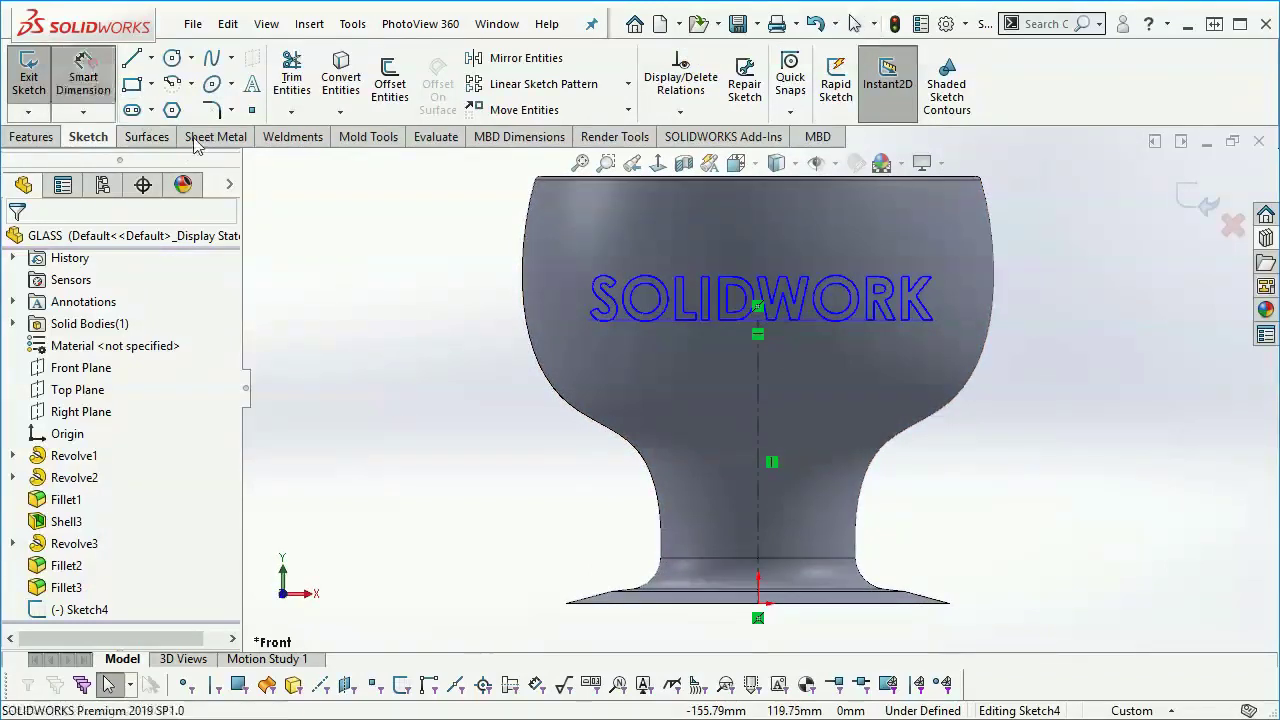
click(630, 333)
click(758, 603)
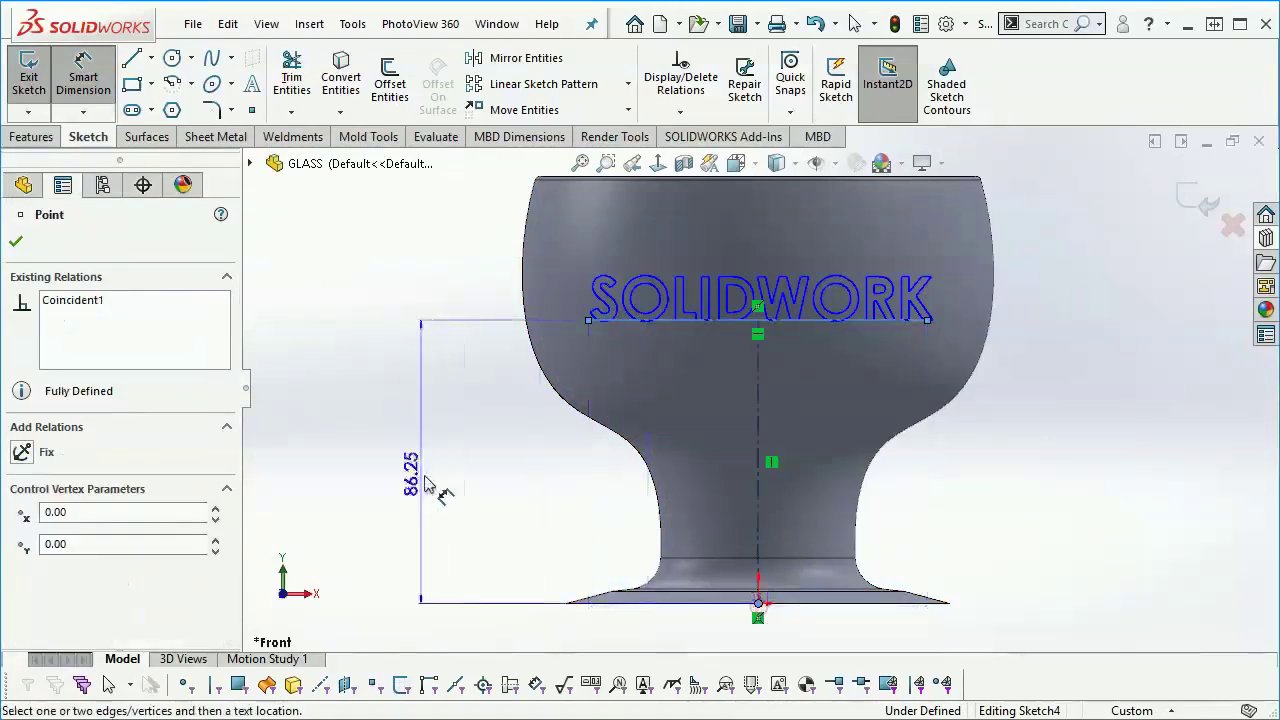
click(326, 471)
text(90)
key(Return)
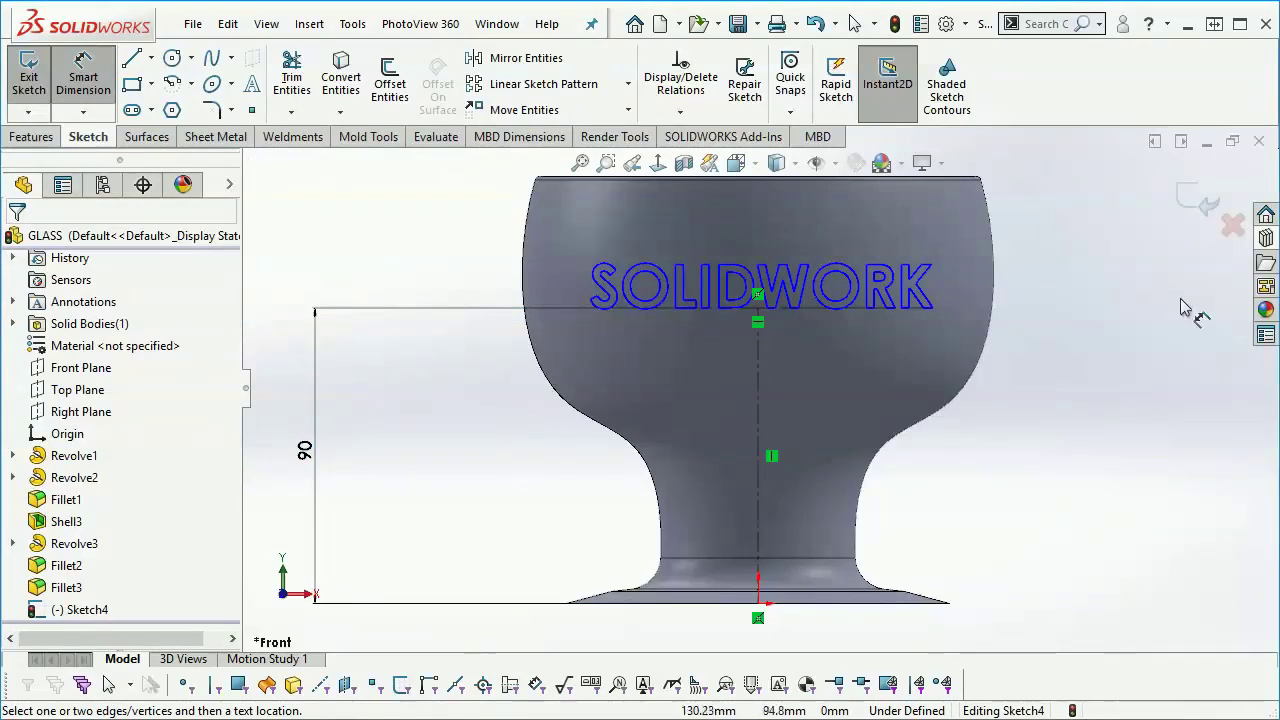
click(1205, 201)
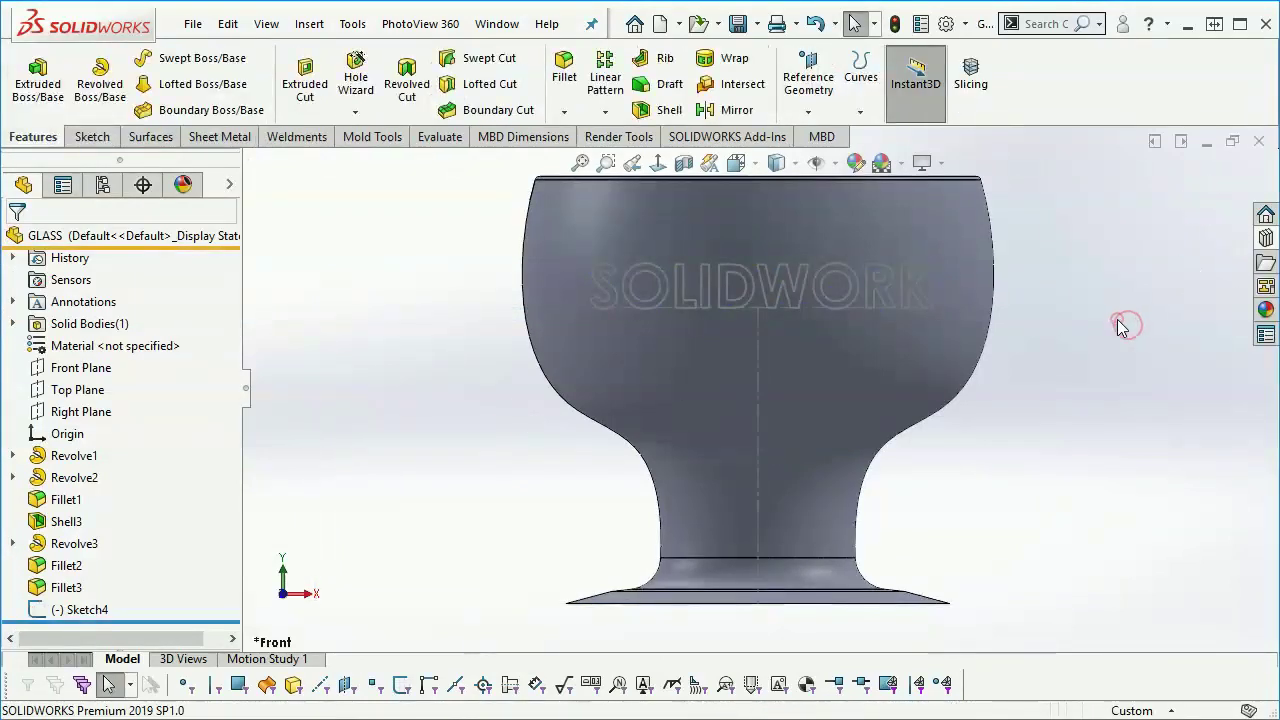
Step: Extrude Sketch4's lettering 0.5 mm from the bowl's surface as Boss-Extrude1
key(ctrl+7)
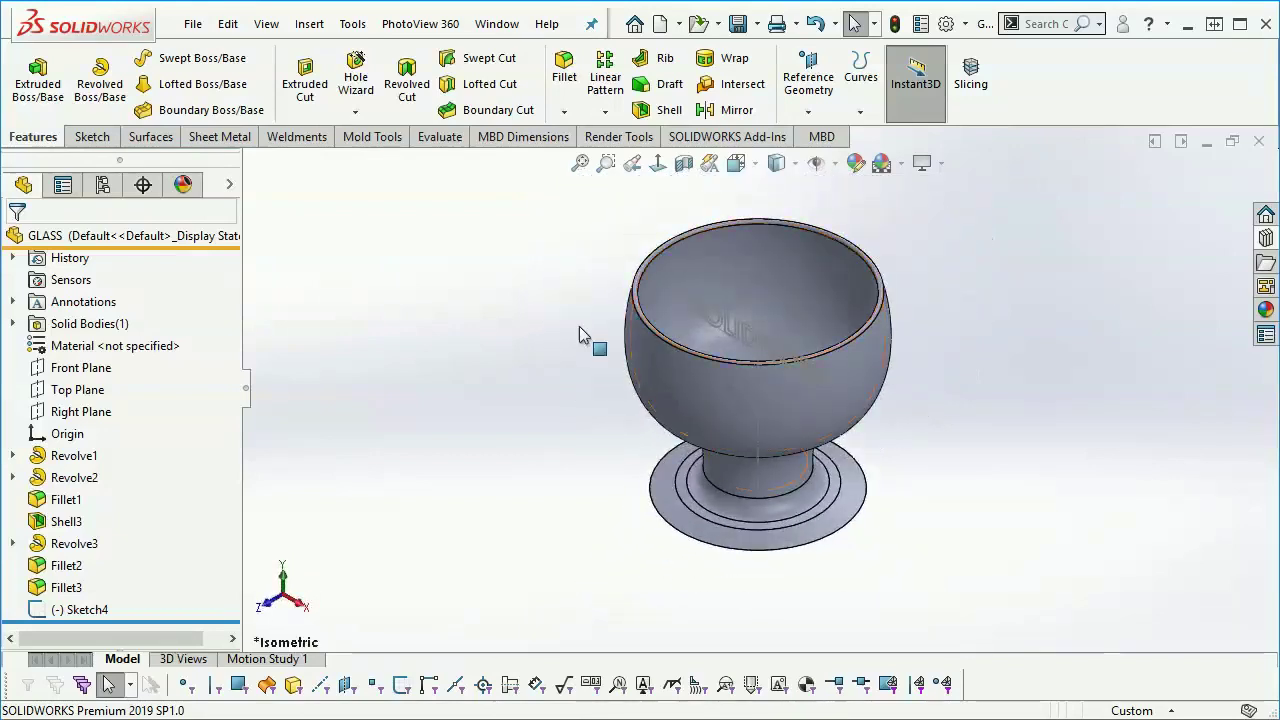
click(86, 610)
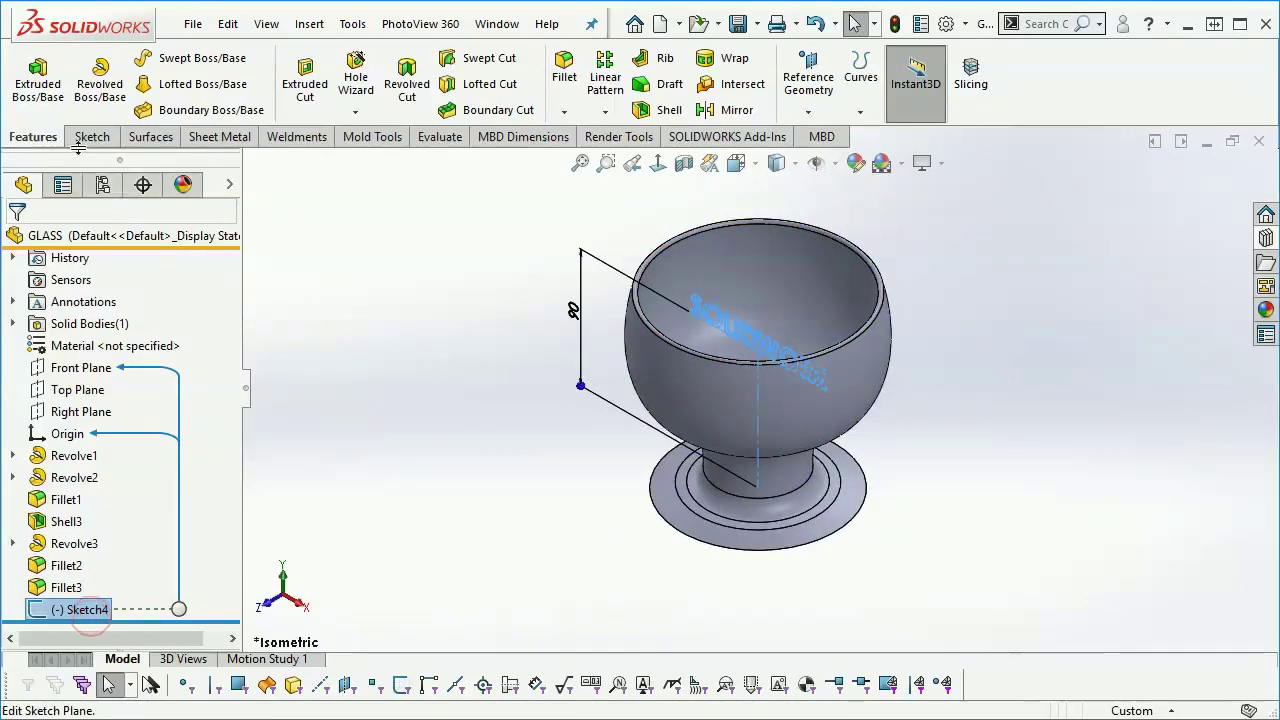
click(38, 80)
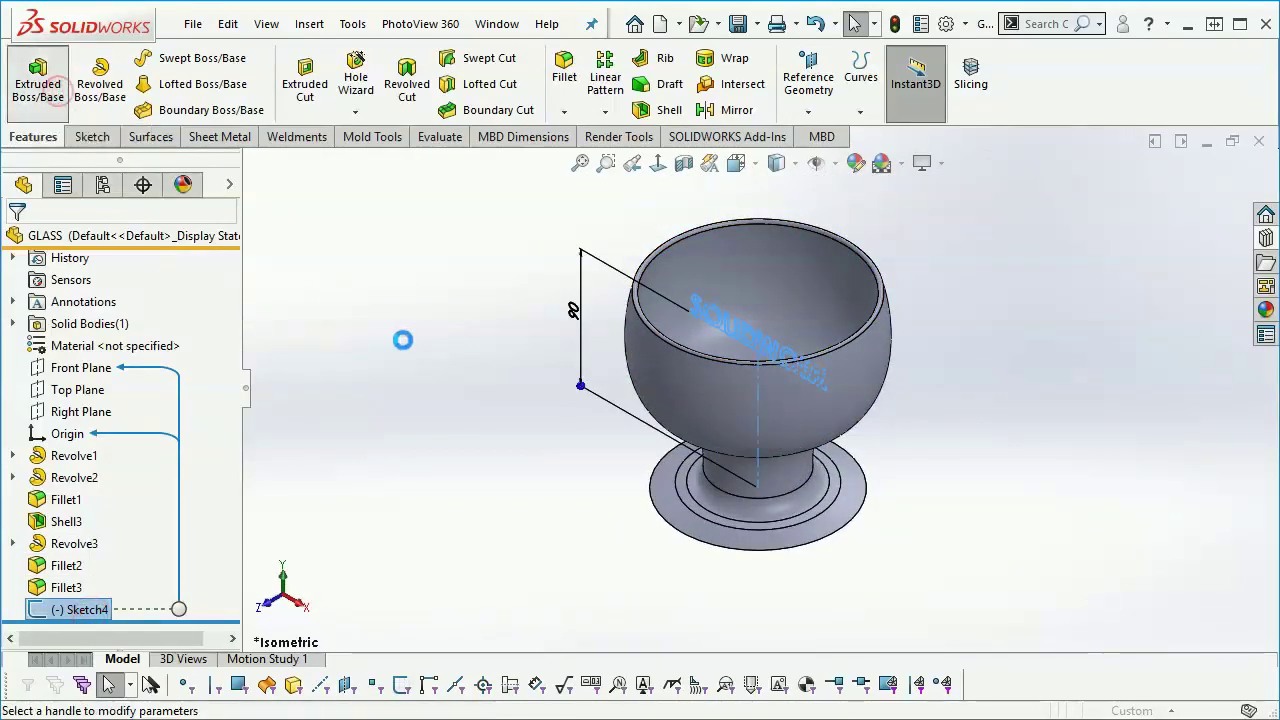
click(204, 302)
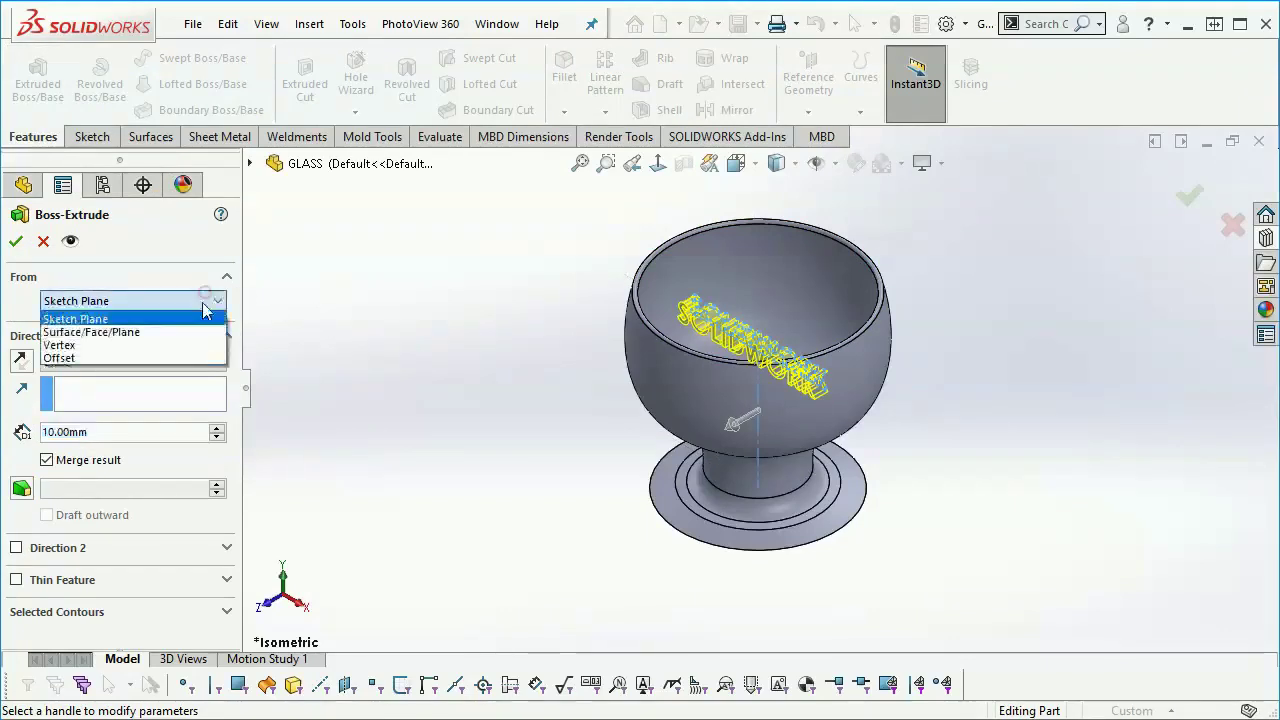
click(199, 332)
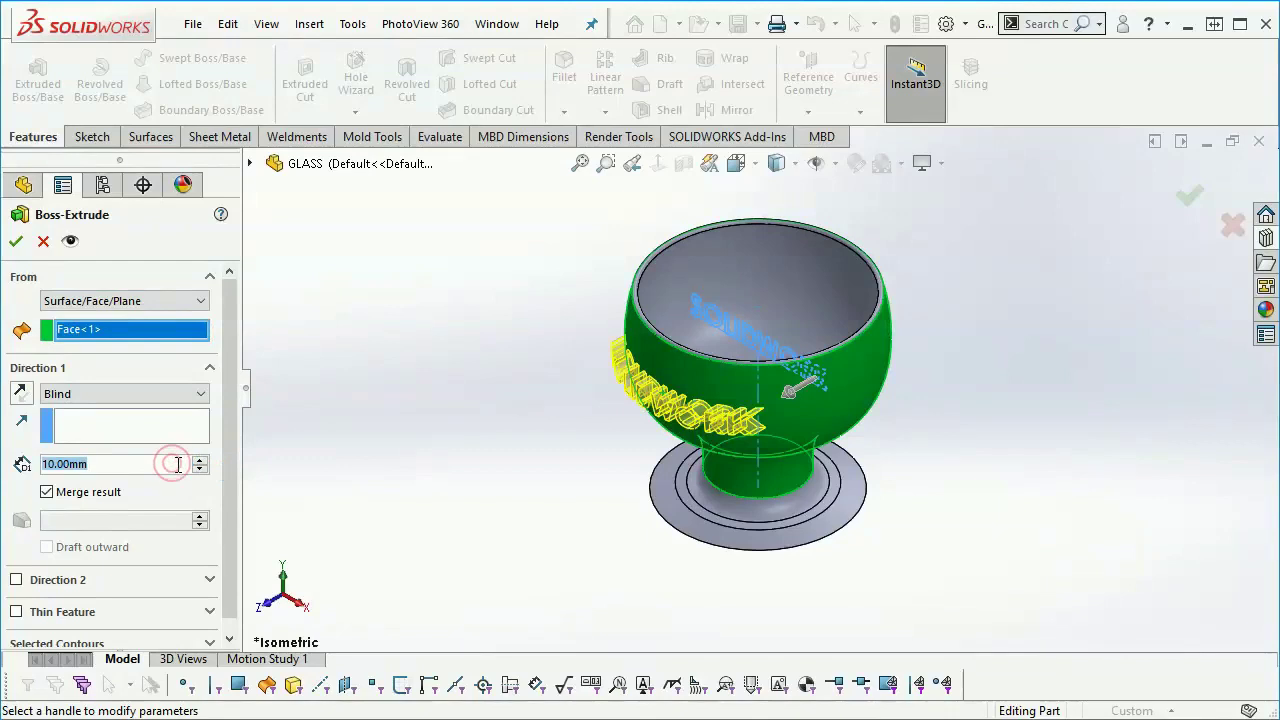
click(124, 464)
text(0.5)
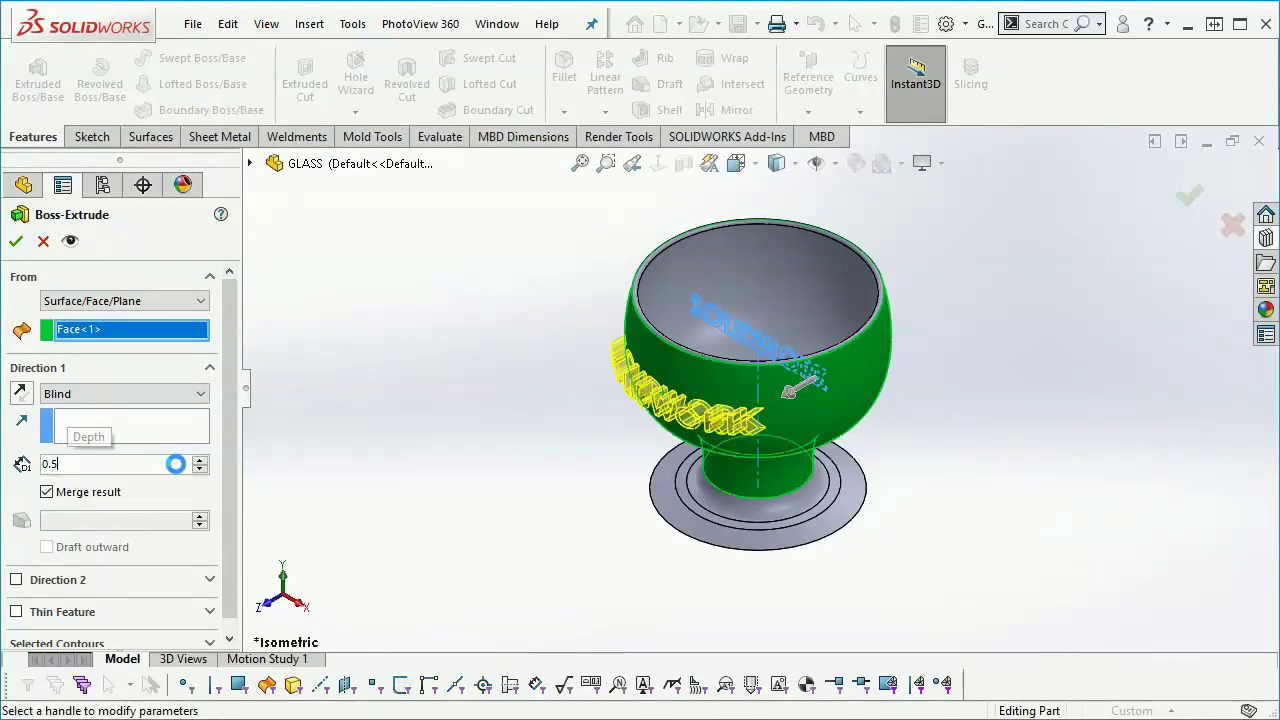
key(Return)
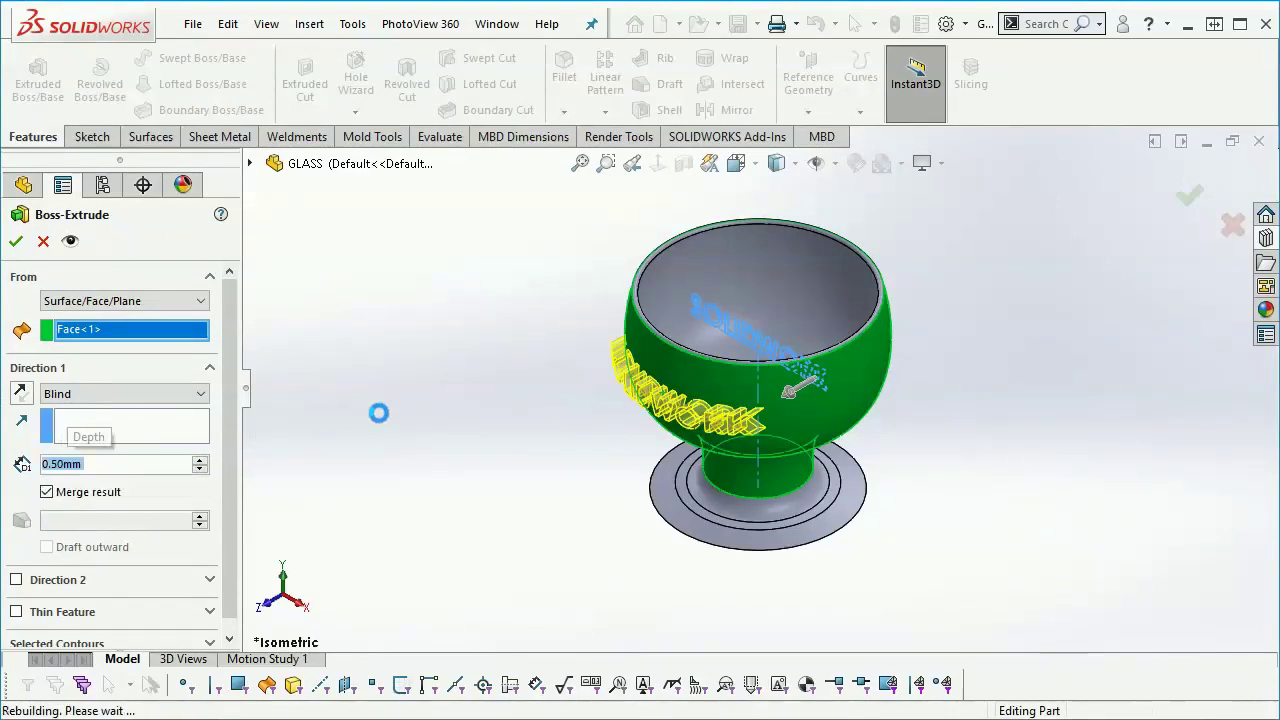
scroll(720, 430, down, 3)
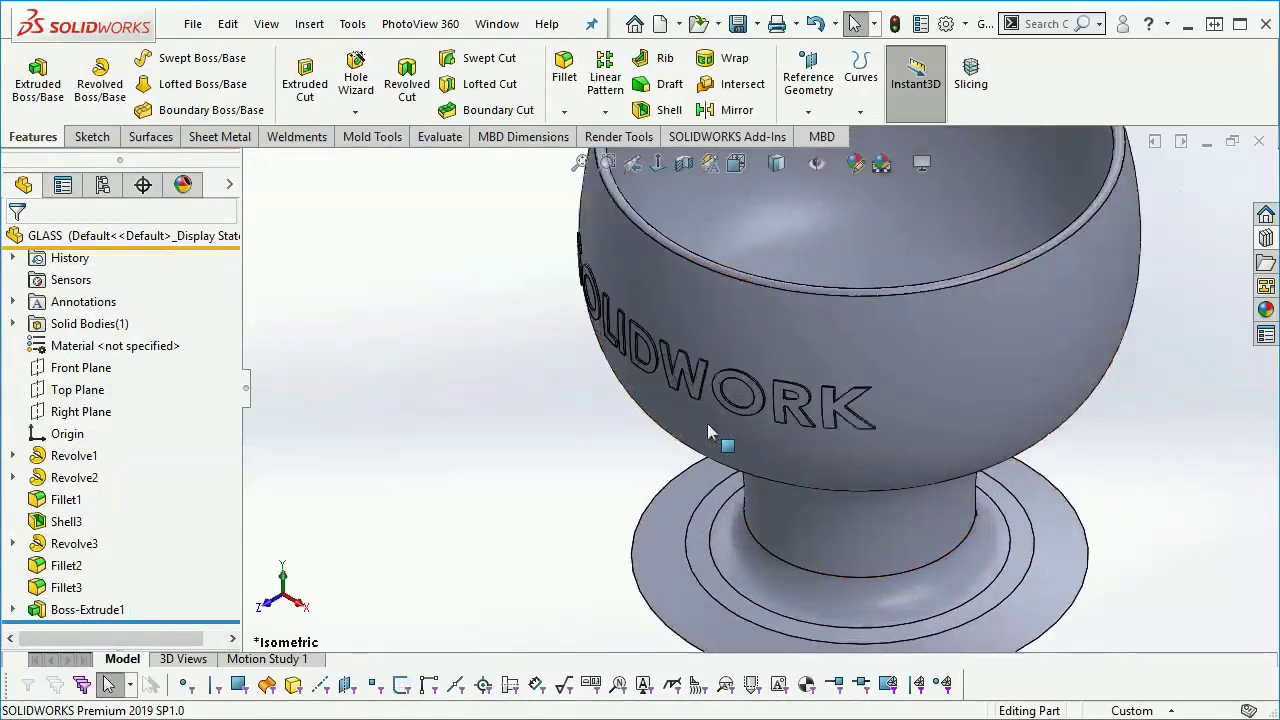
scroll(776, 392, down, 3)
scroll(730, 440, up, 2)
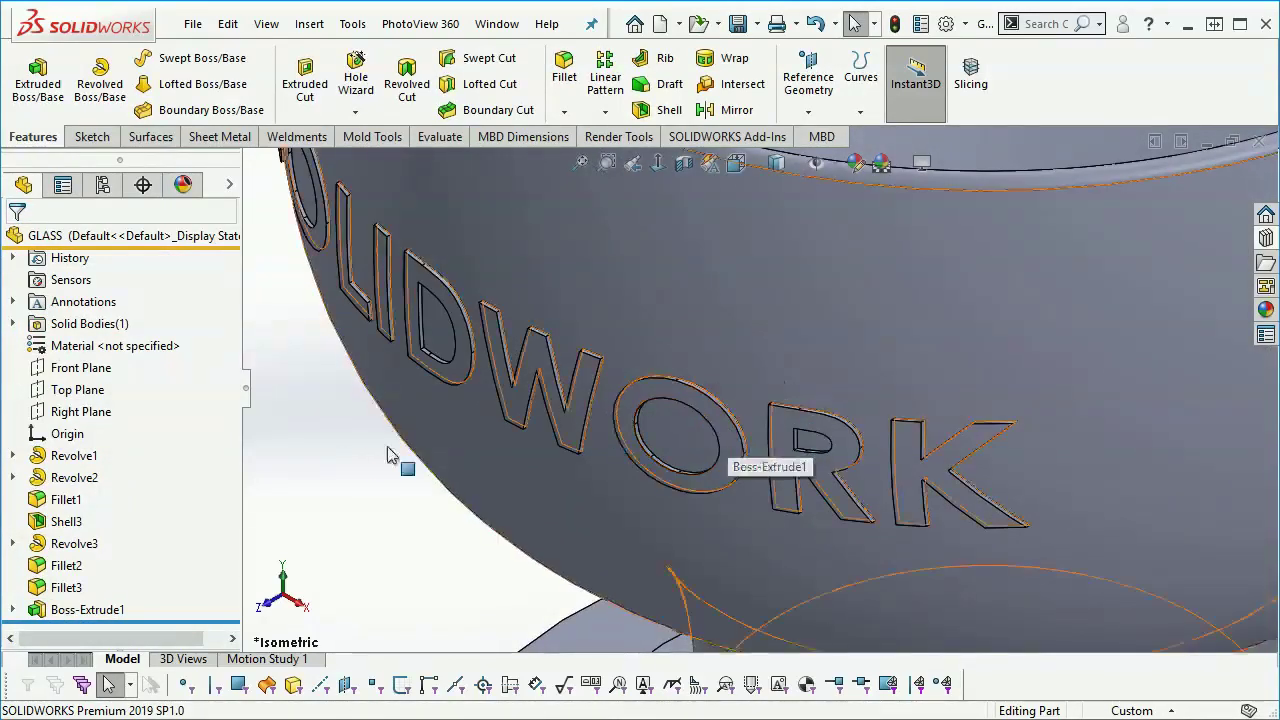
scroll(315, 460, up, 5)
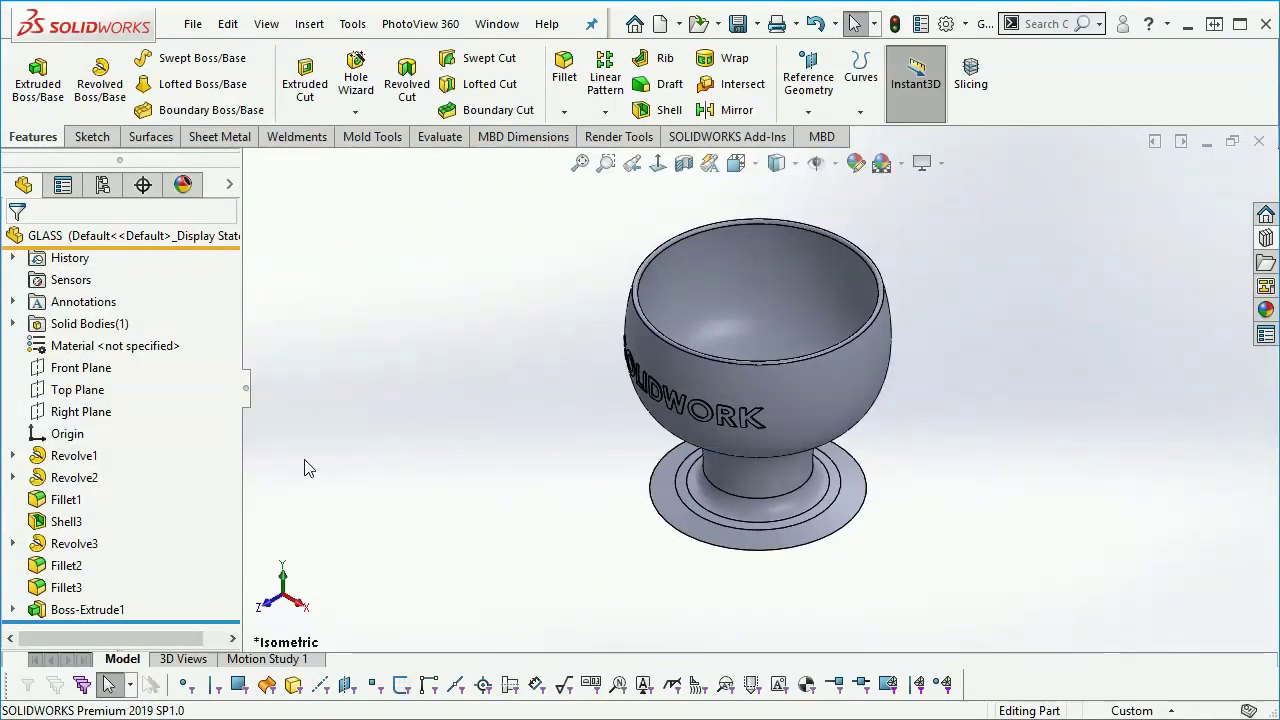
click(757, 23)
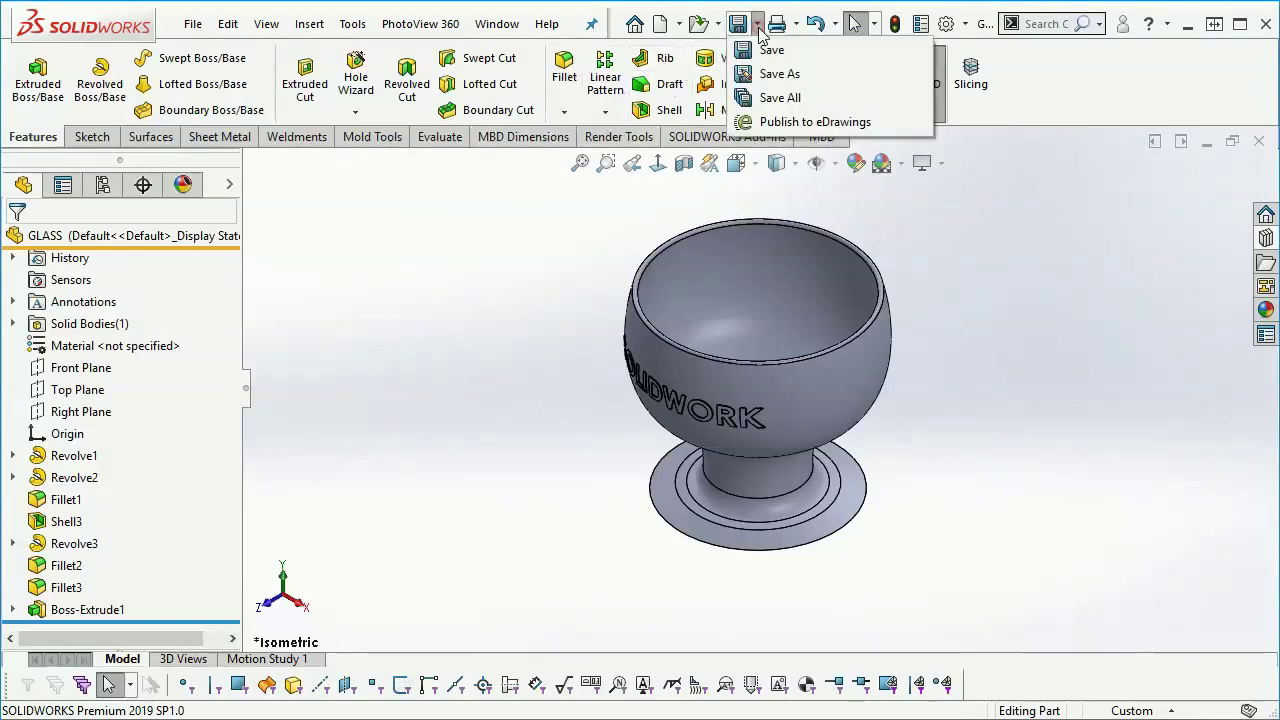
Step: Save the glass as Lib Feat Part 'SW LOGO' (*.sldlfp) in the design library, declining simplification
click(780, 71)
click(644, 527)
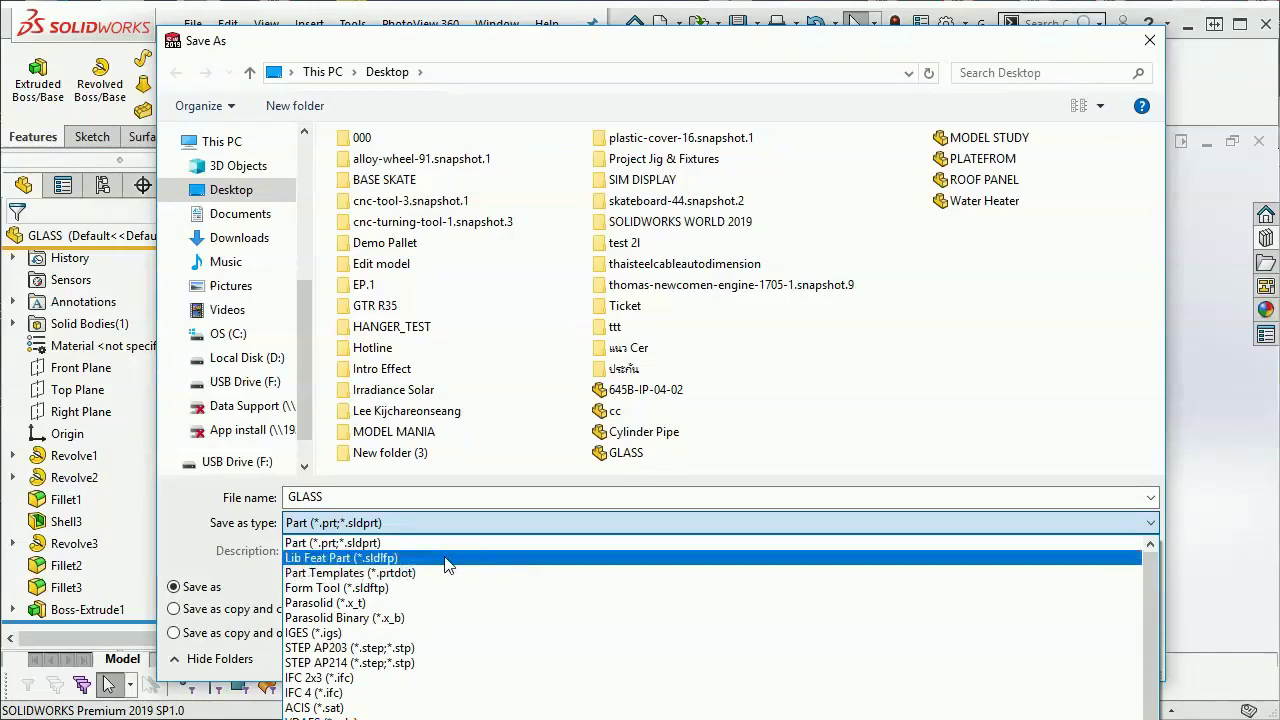
click(403, 558)
click(515, 400)
click(484, 492)
text(SW LOGO)
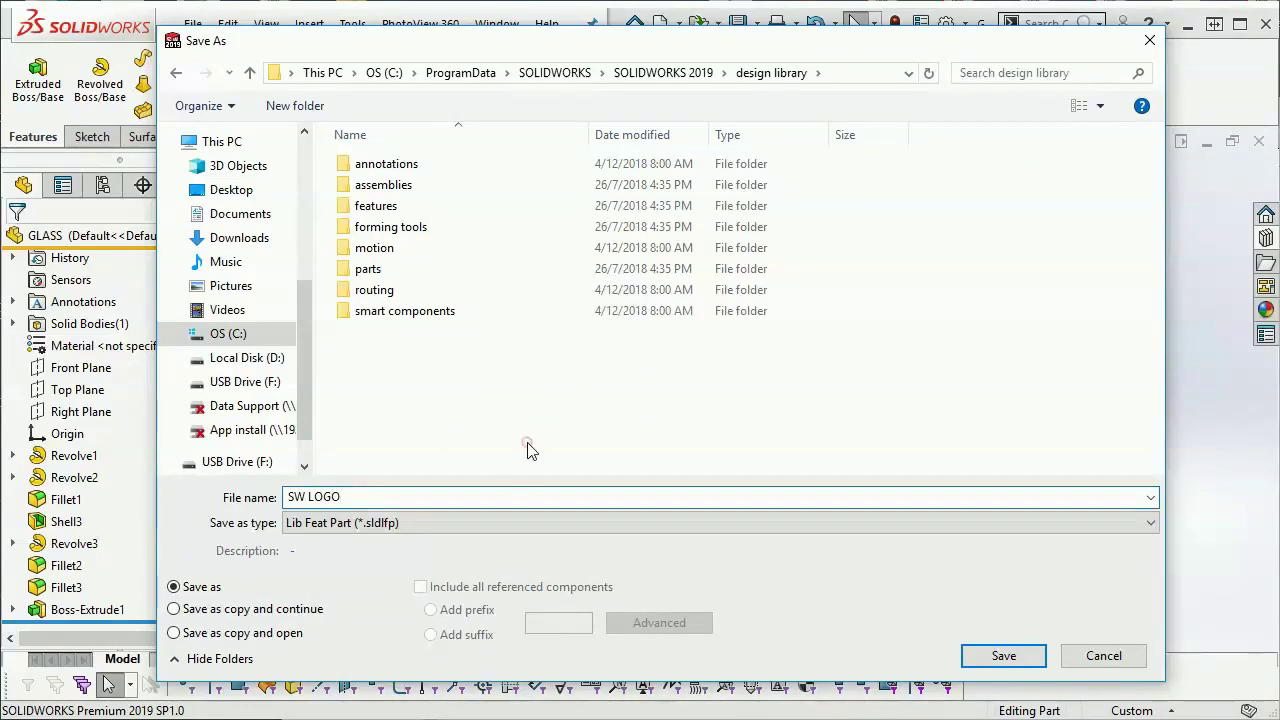
click(998, 660)
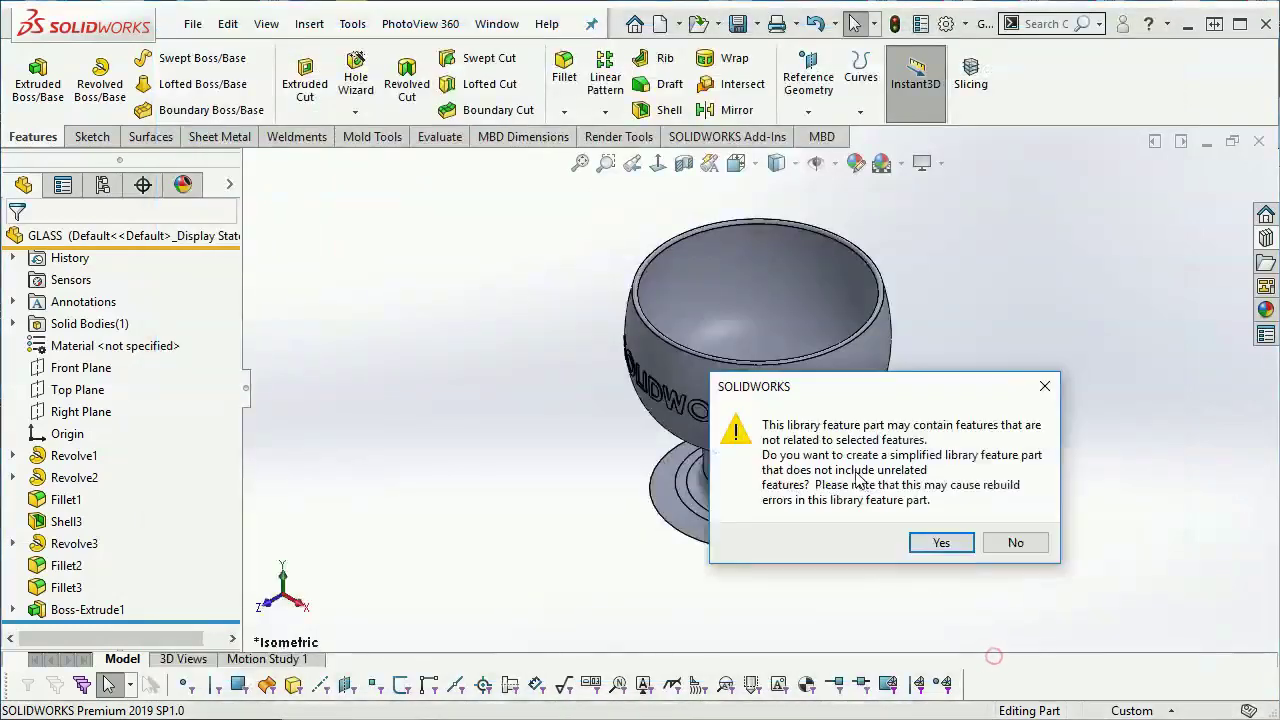
click(1015, 548)
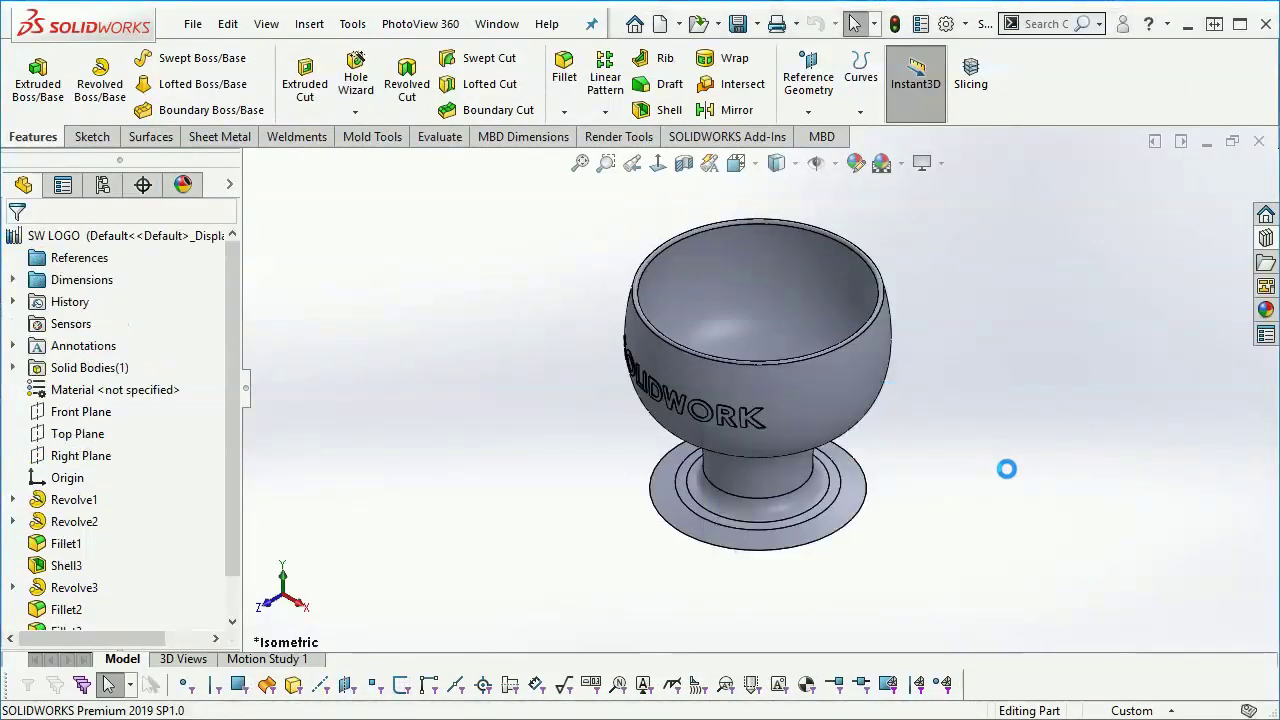
click(58, 235)
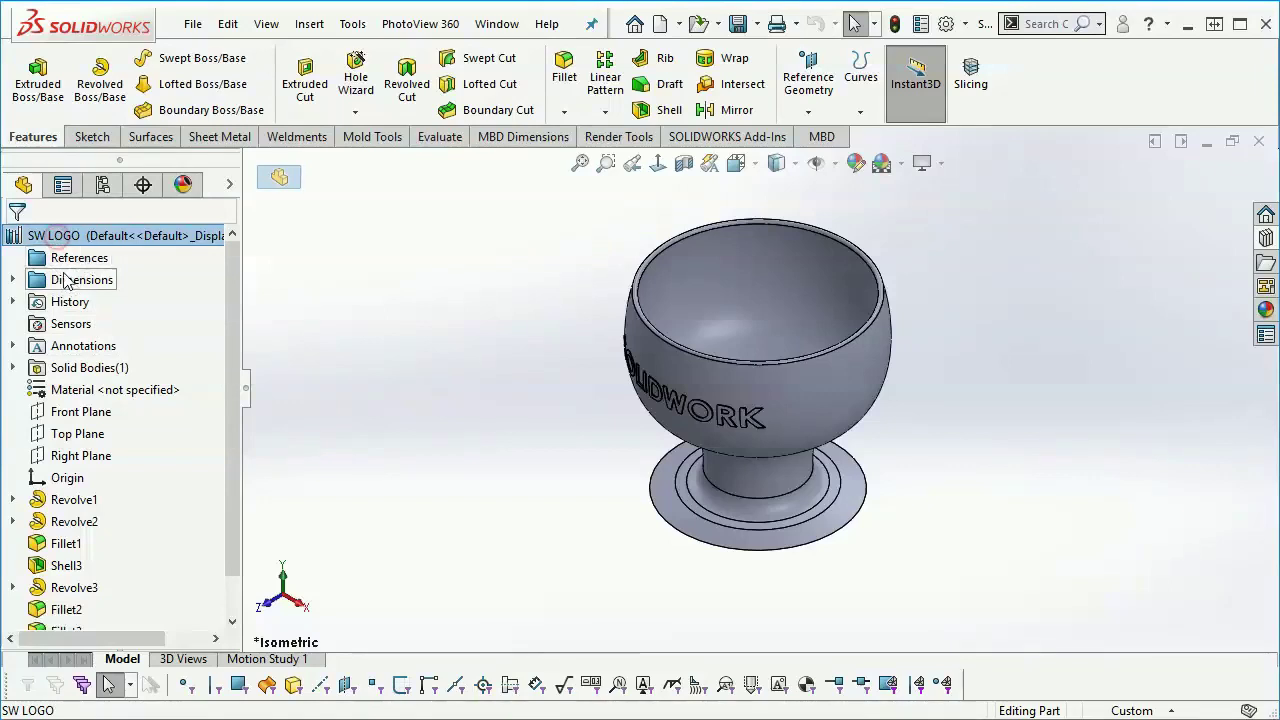
double_click(68, 281)
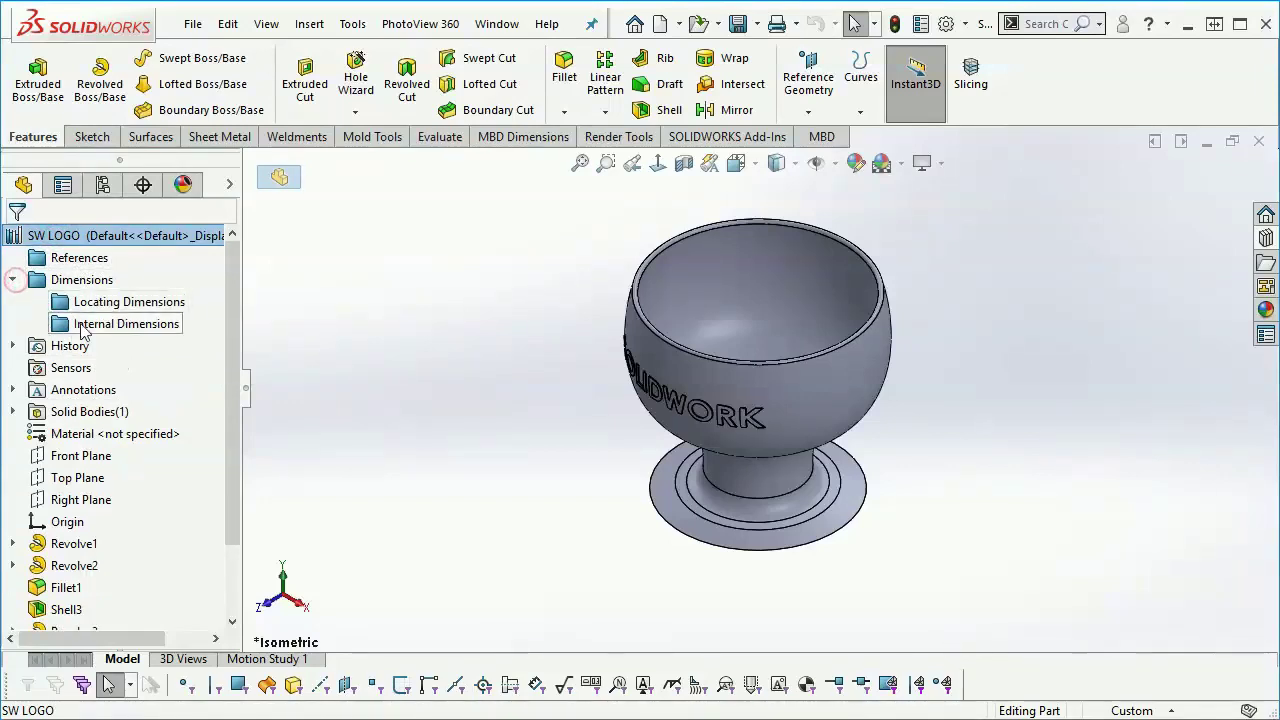
click(12, 281)
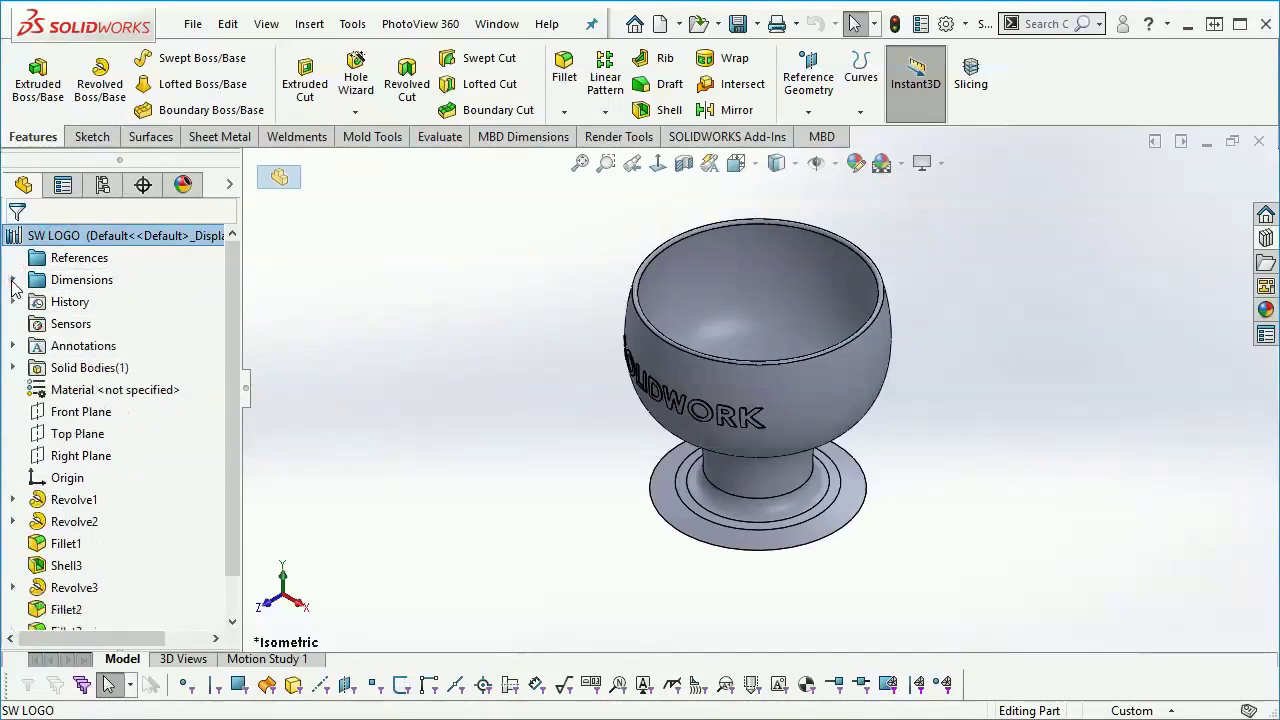
click(338, 279)
scroll(237, 319, down, 1)
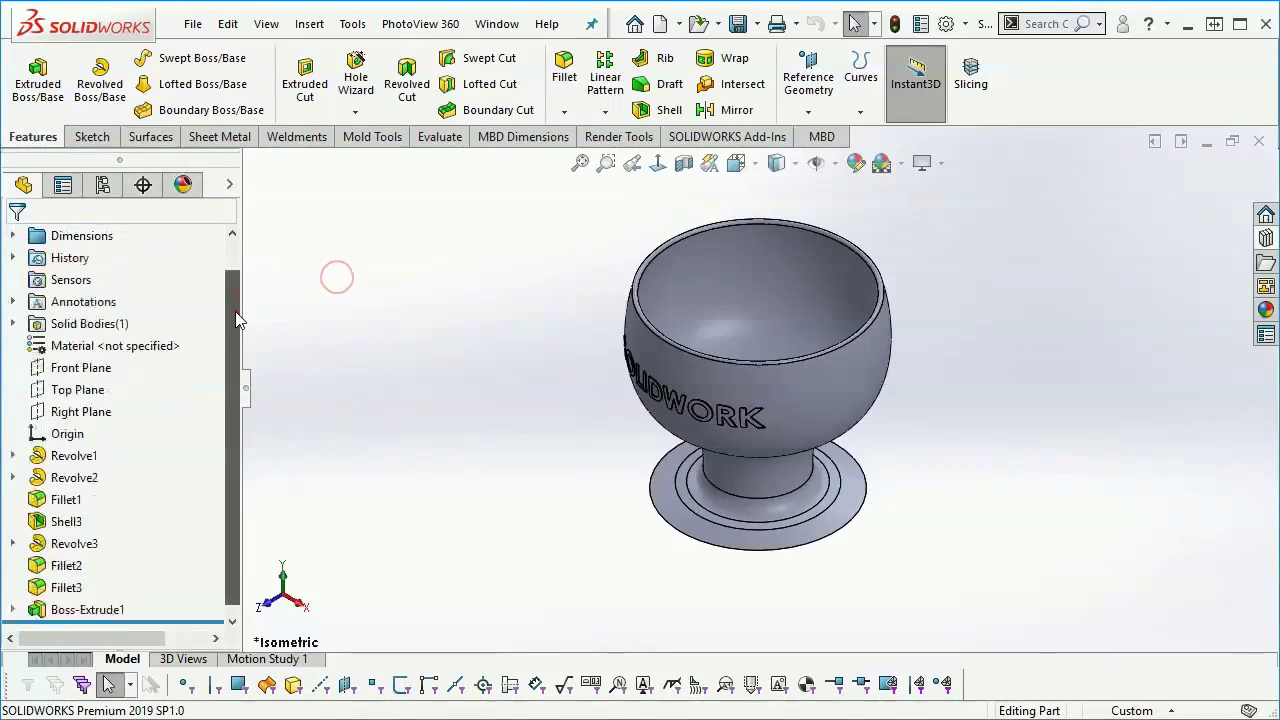
right_click(101, 456)
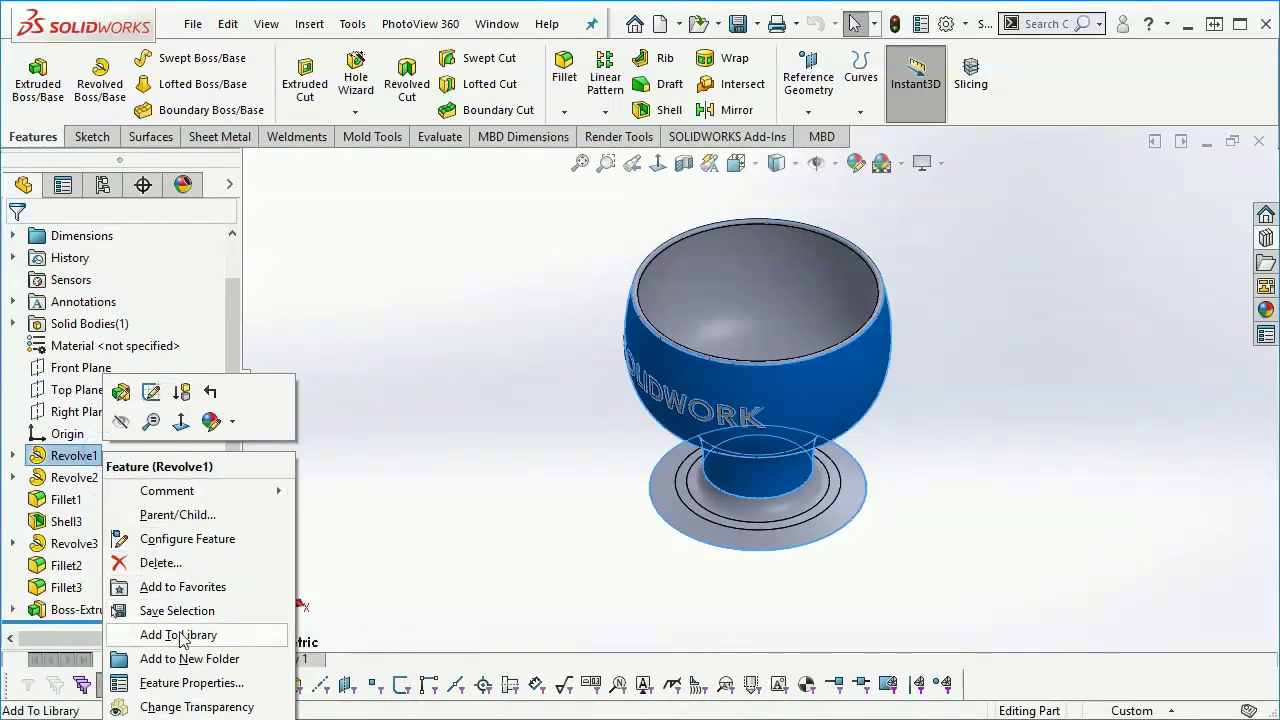
click(93, 611)
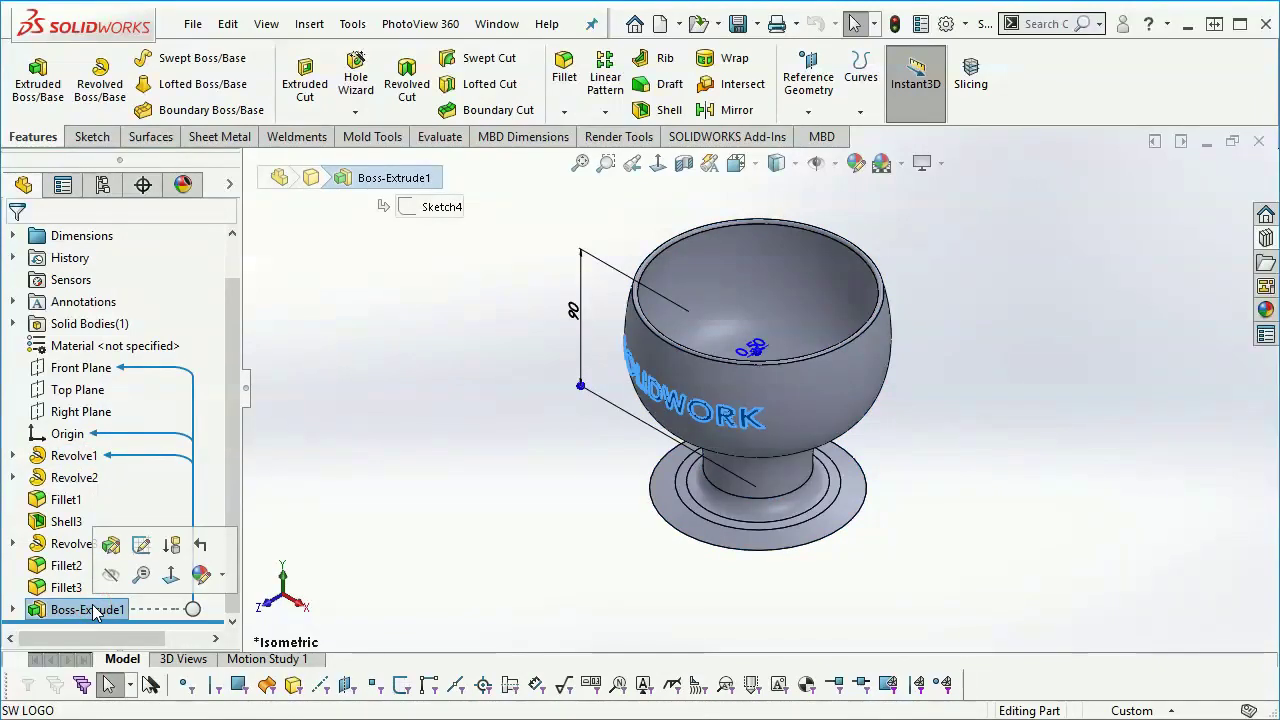
right_click(95, 612)
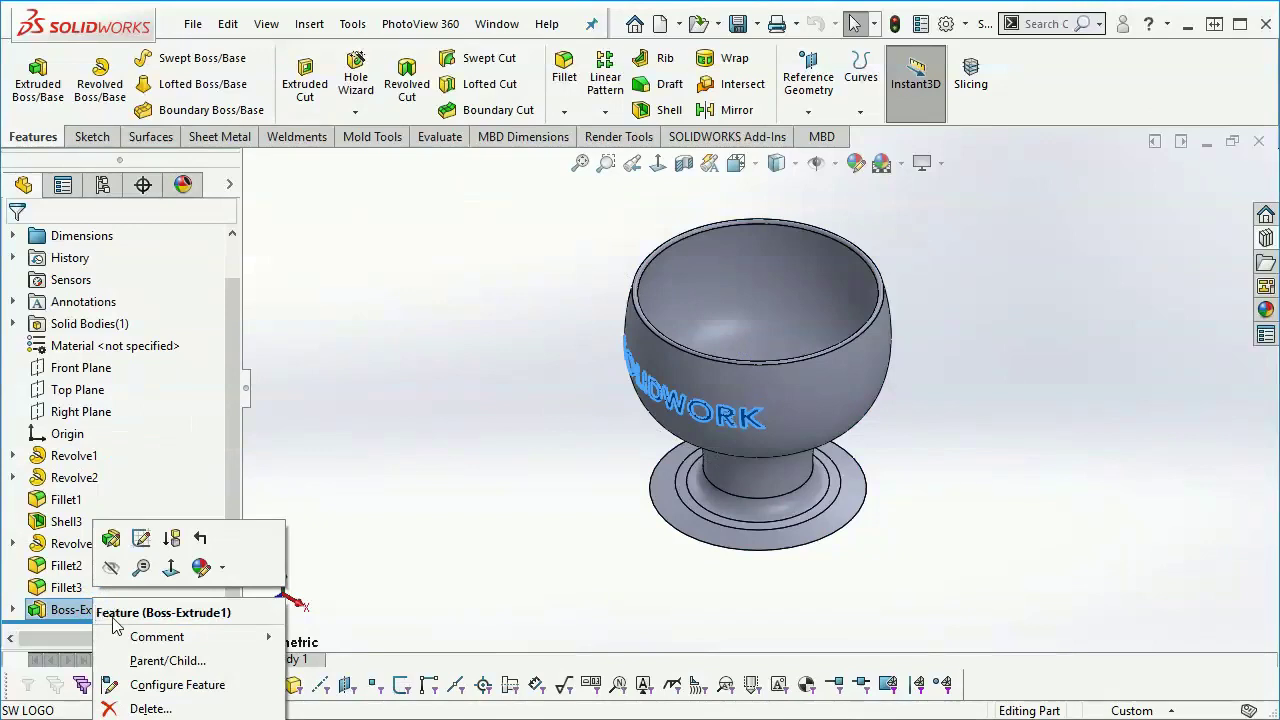
key(Escape)
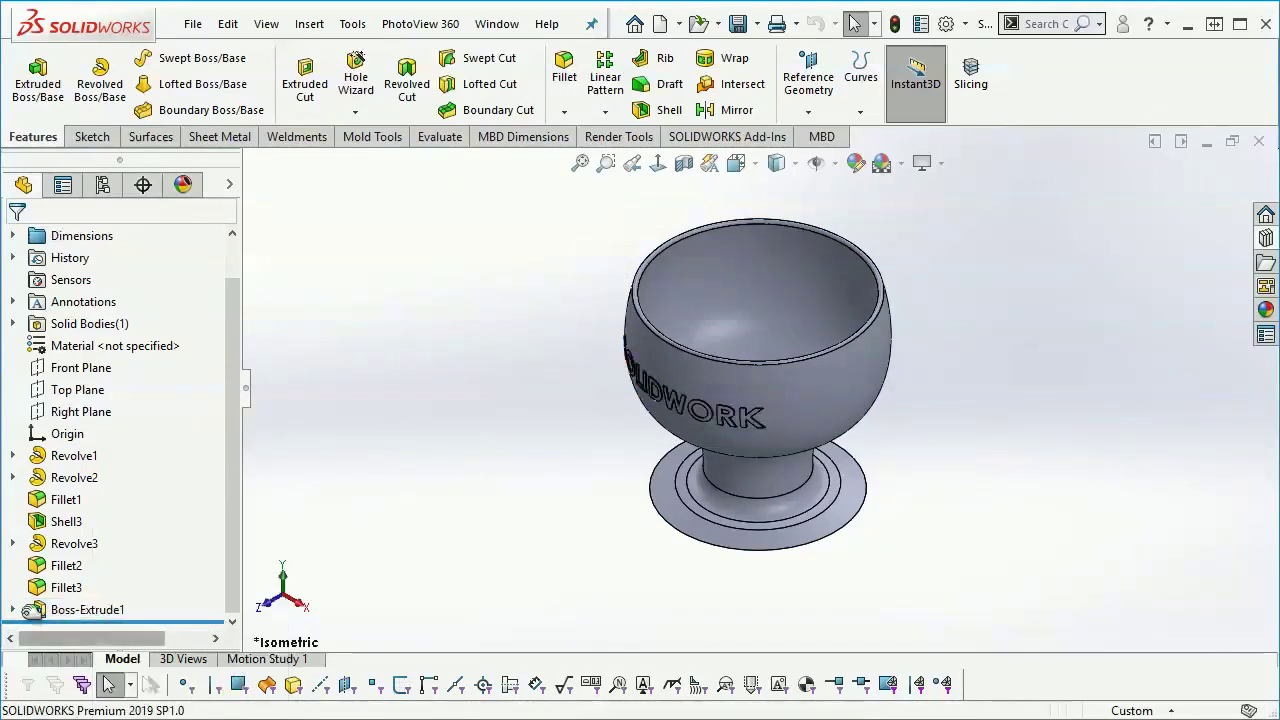
click(16, 618)
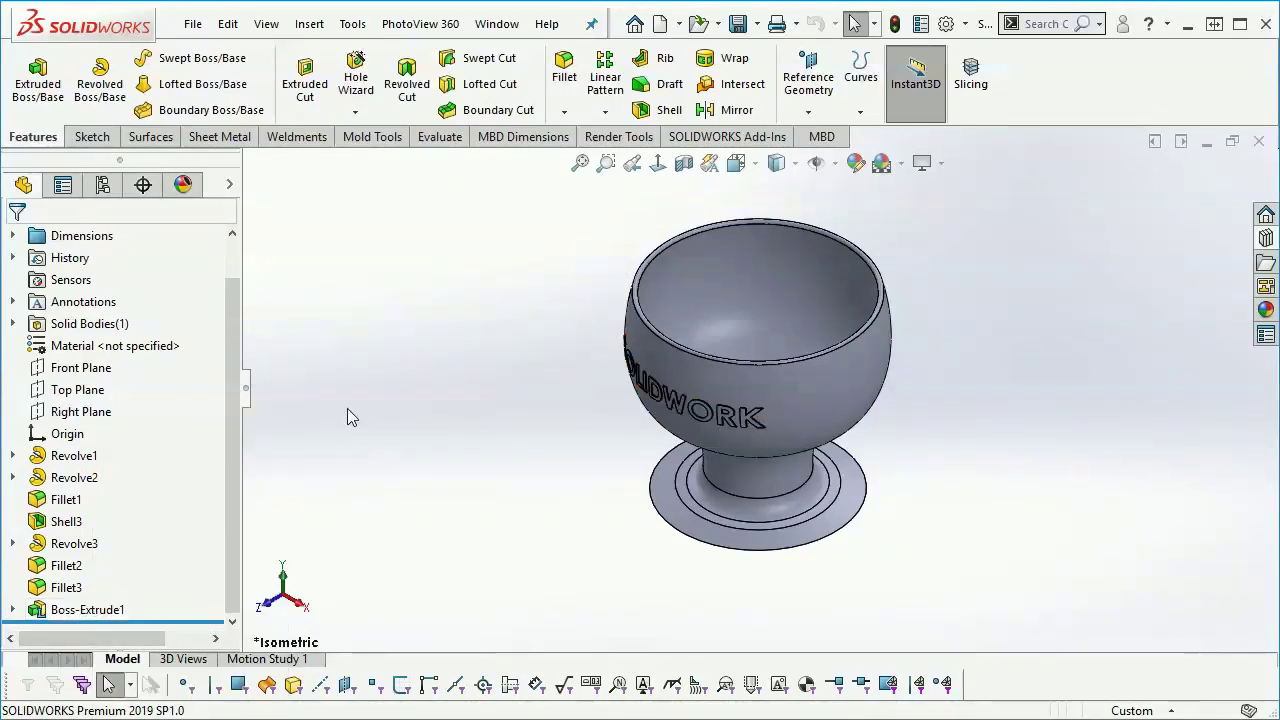
drag(234, 349, 234, 312)
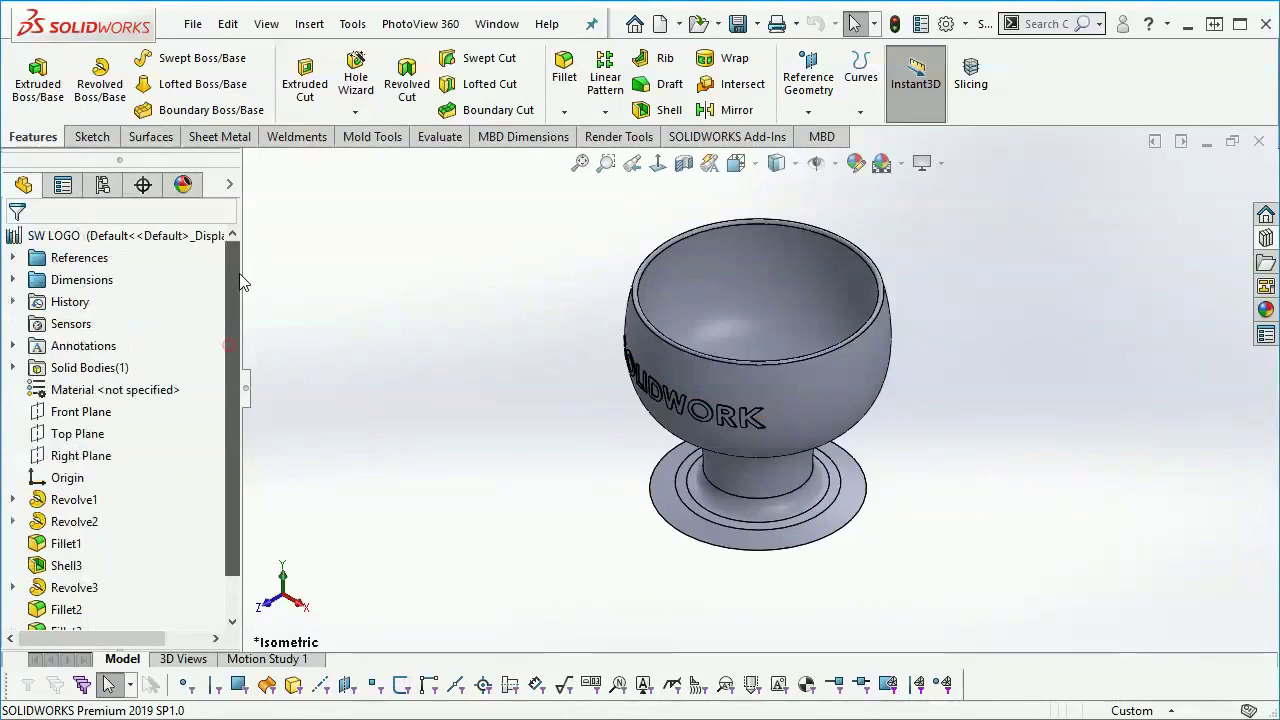
Step: Expand Dimensions and References to check D1@Sketch4, Front Plane, Sketch Point1 and Face1
click(12, 280)
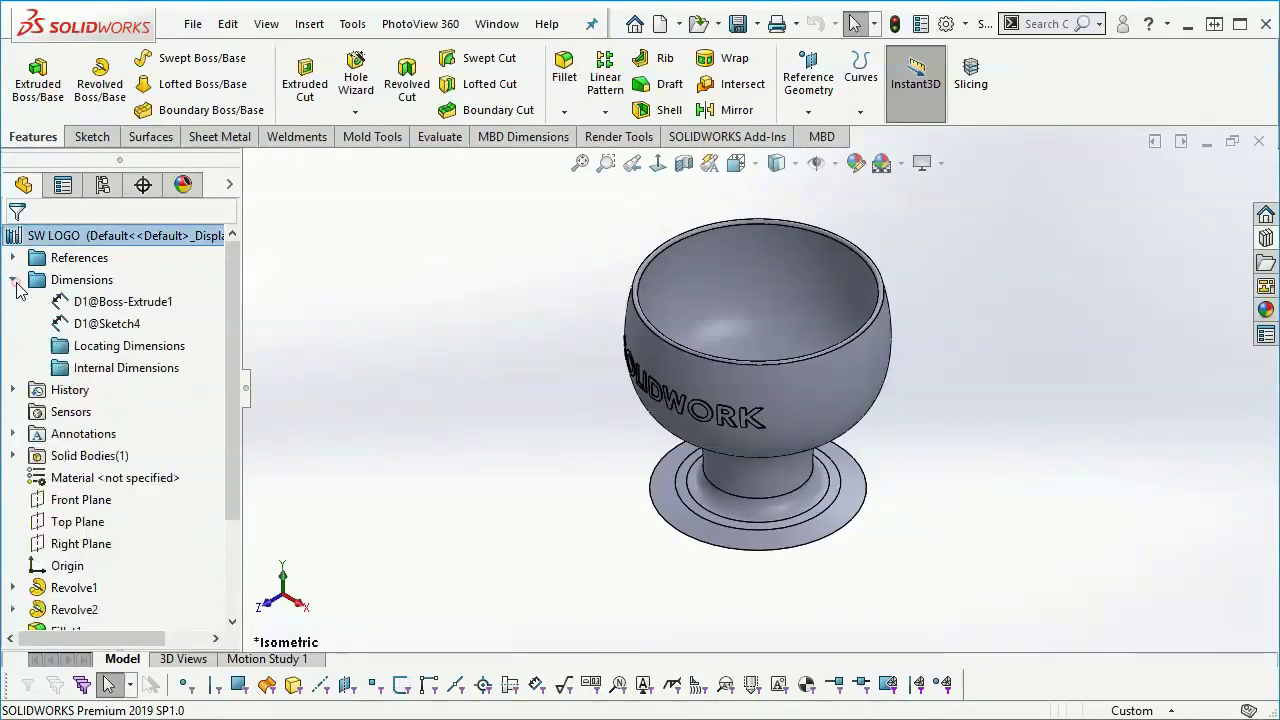
click(103, 328)
click(101, 336)
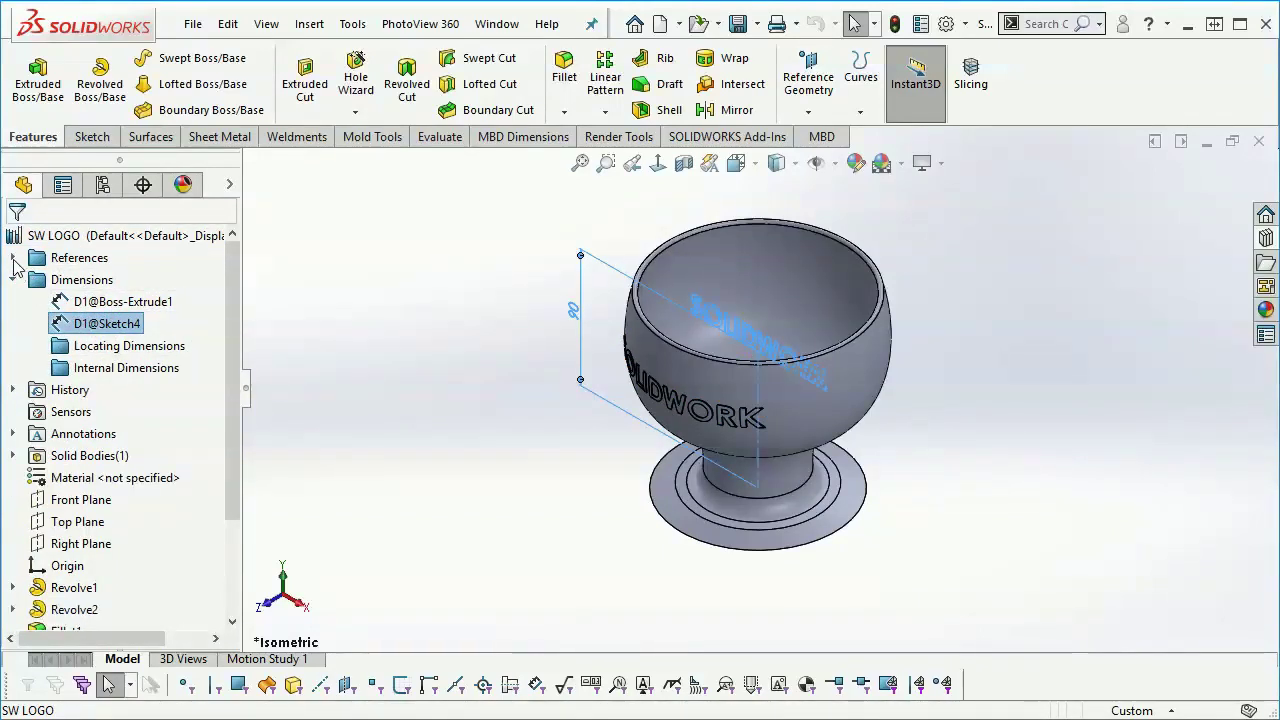
click(12, 258)
click(95, 280)
click(100, 303)
click(96, 325)
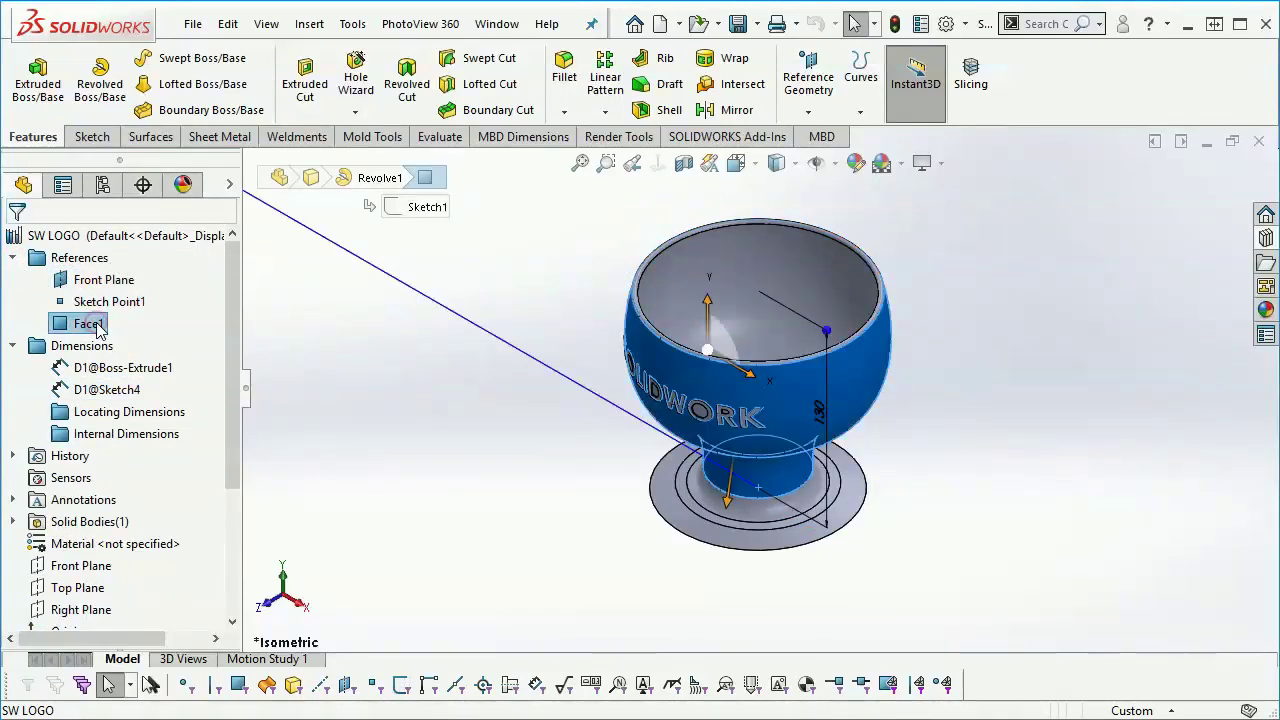
click(335, 335)
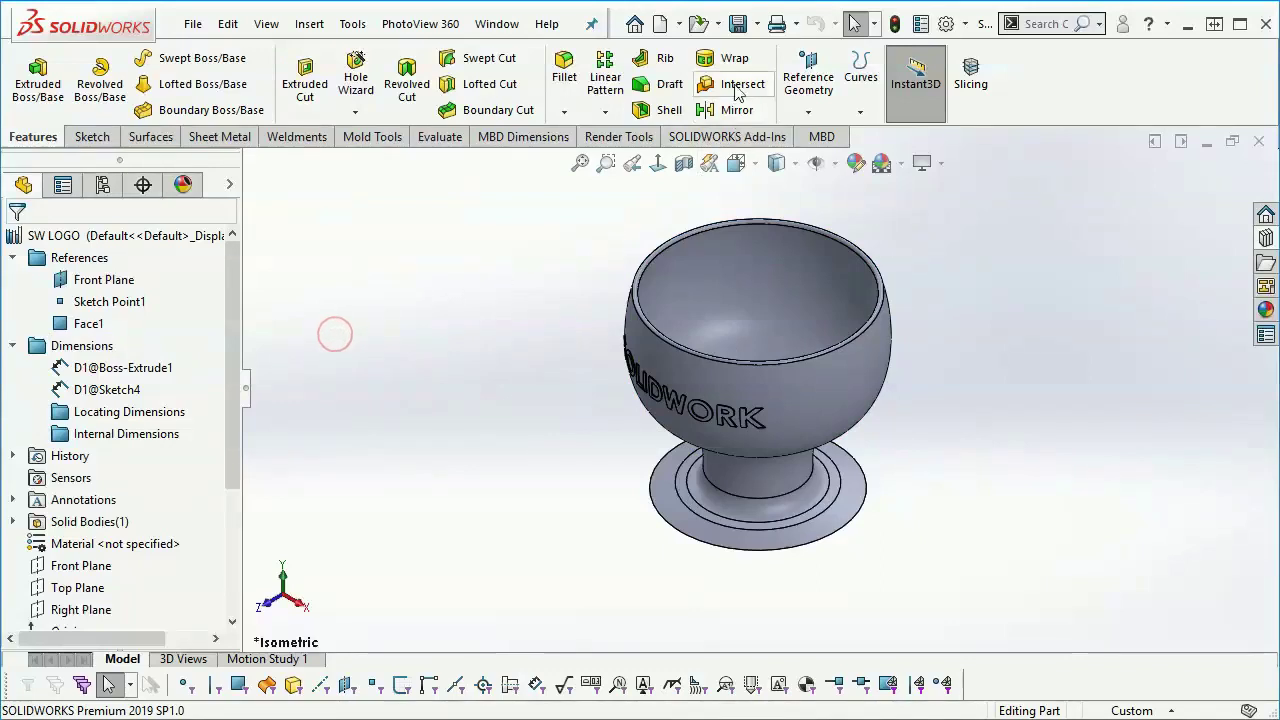
Step: Save SW LOGO and show the Design Library pane at its root folder
click(736, 30)
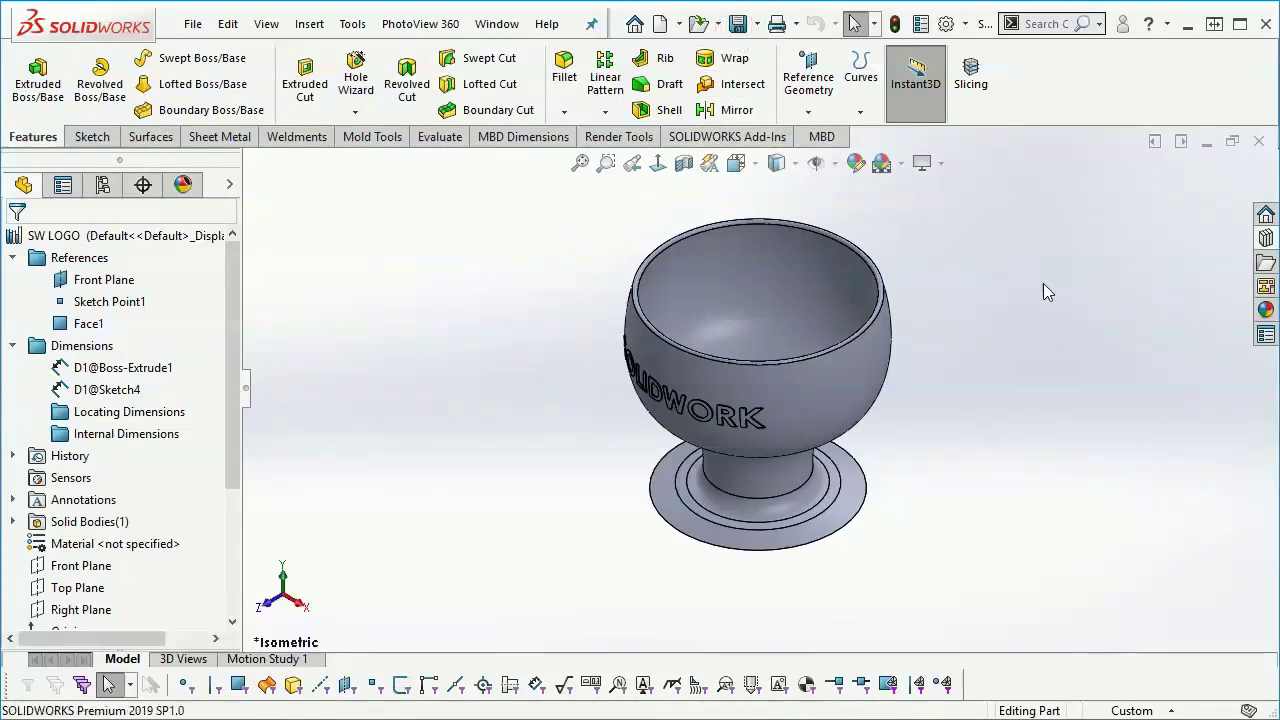
click(1264, 240)
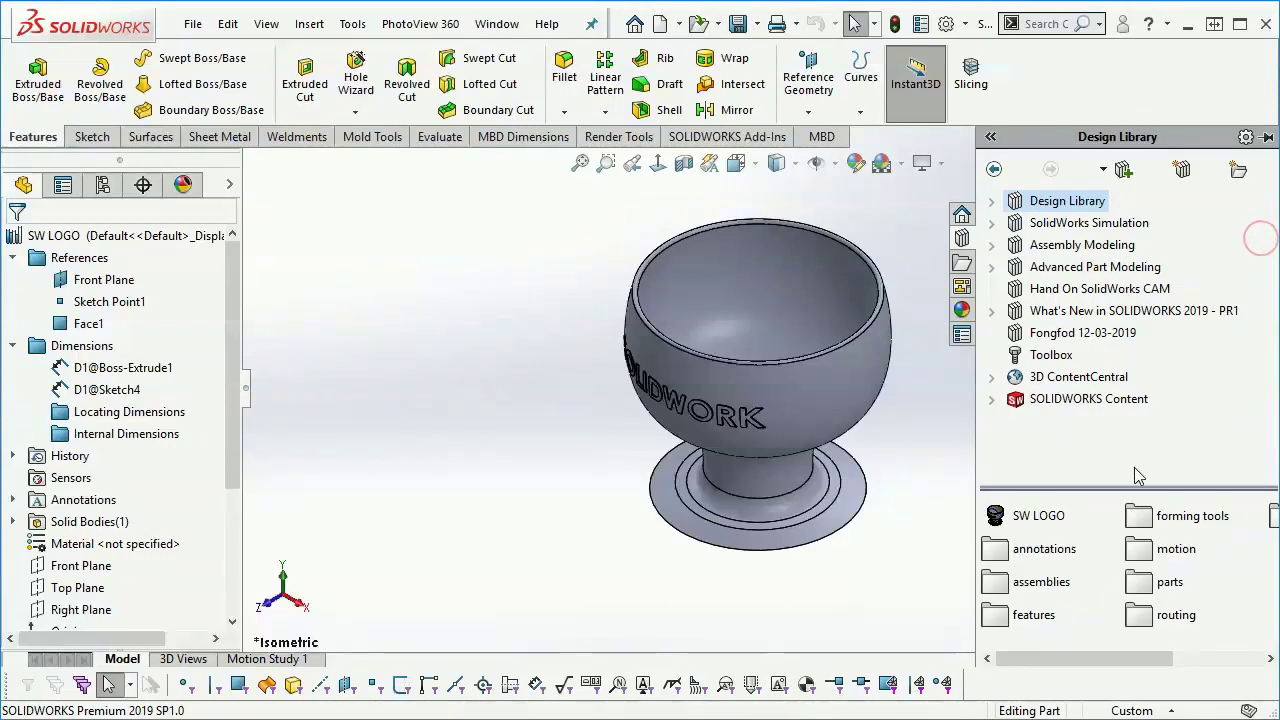
click(1066, 203)
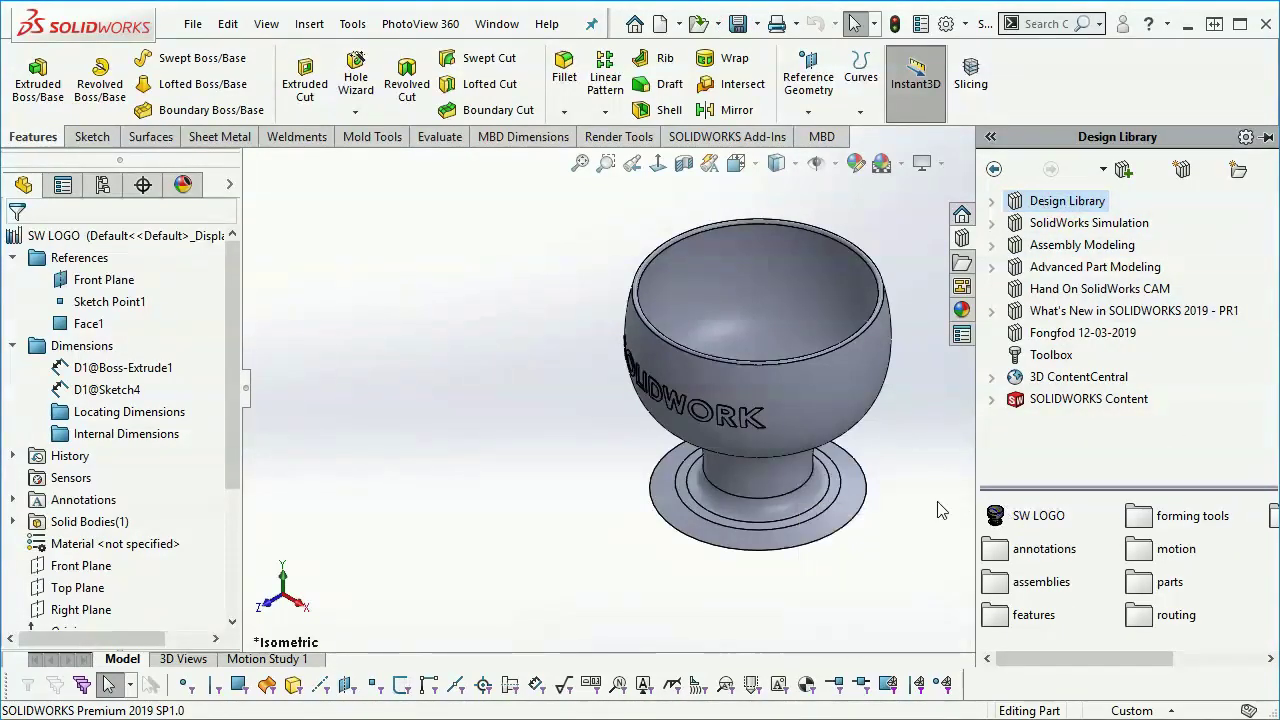
Step: Create a new part and sketch a rectangle from the origin on its Front Plane
key(ctrl+n)
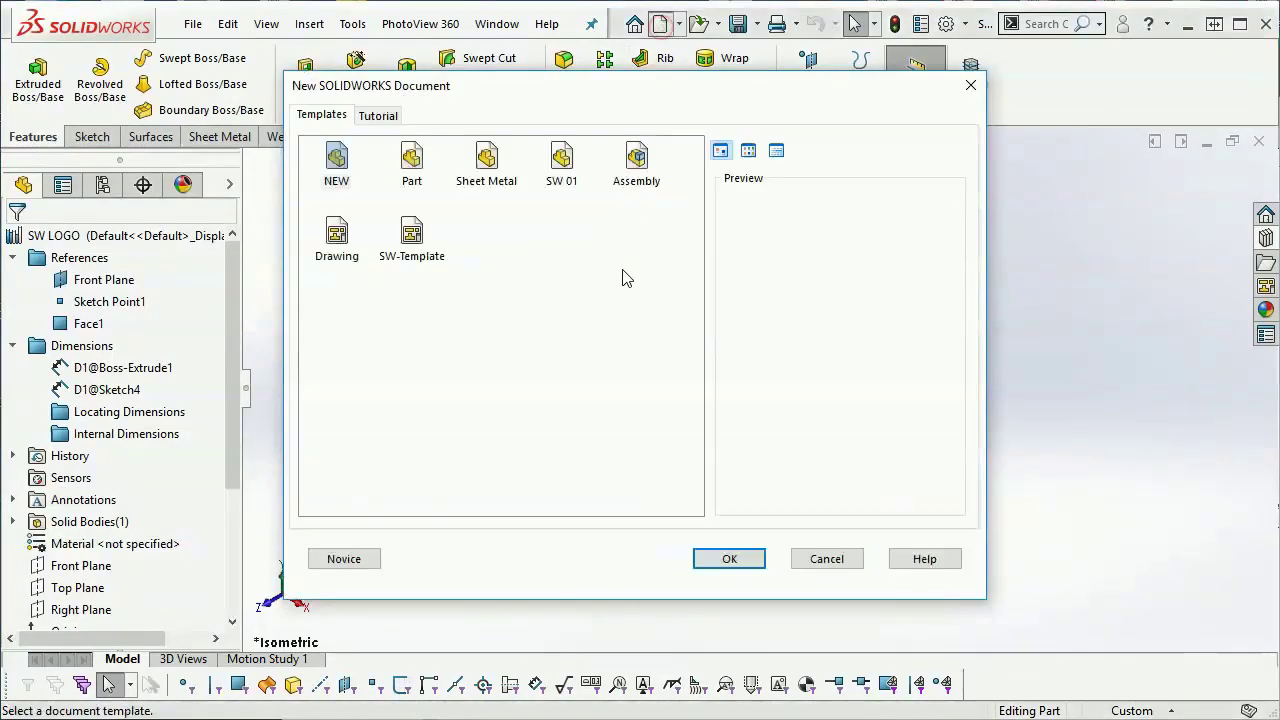
double_click(334, 160)
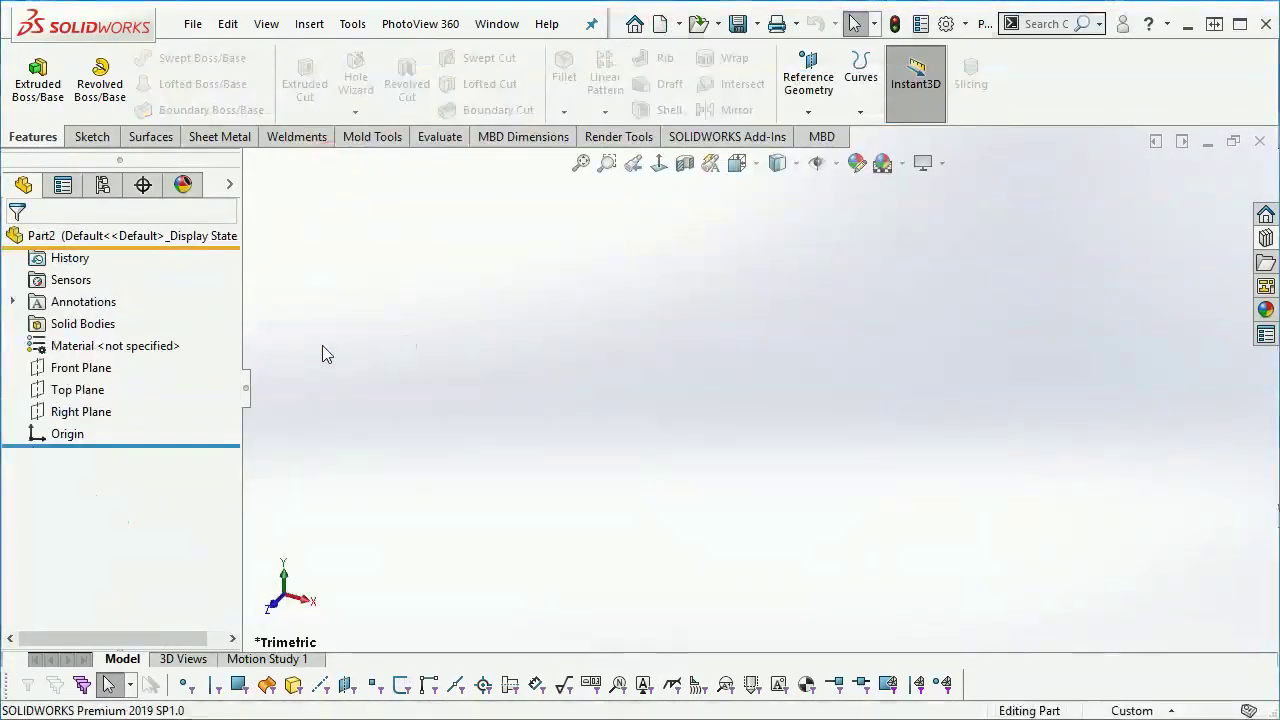
click(100, 375)
click(108, 337)
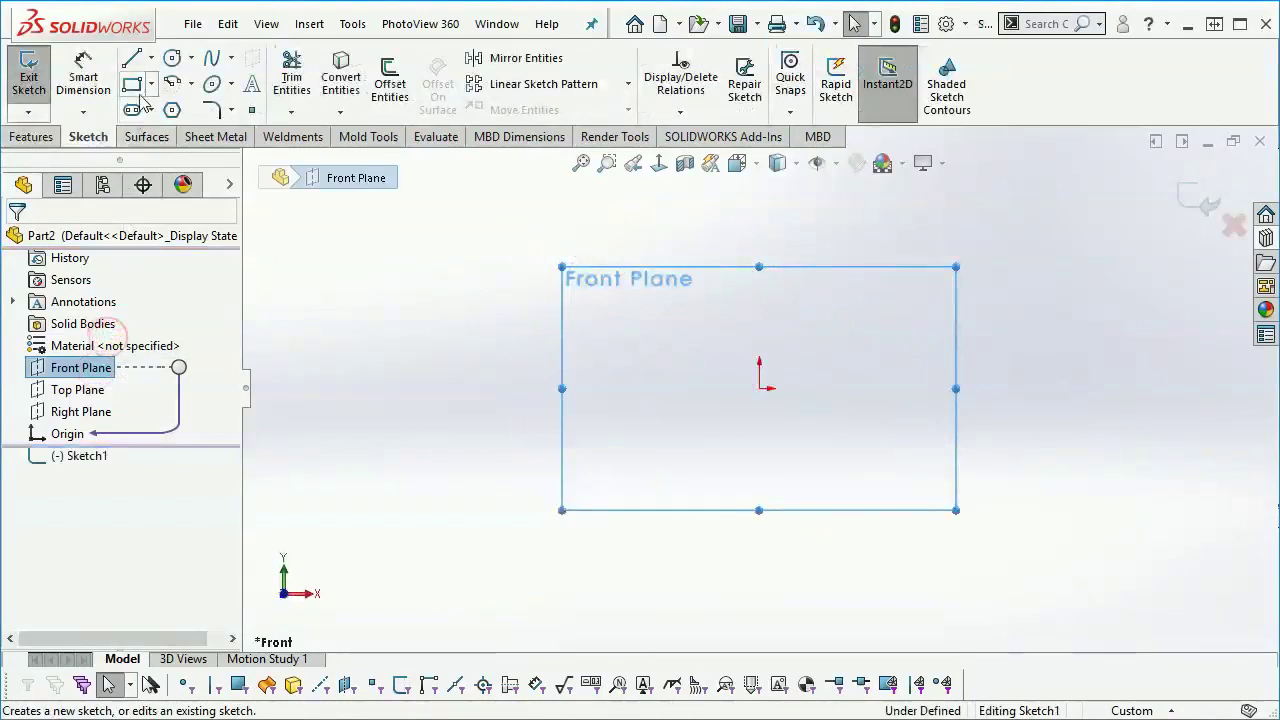
click(131, 83)
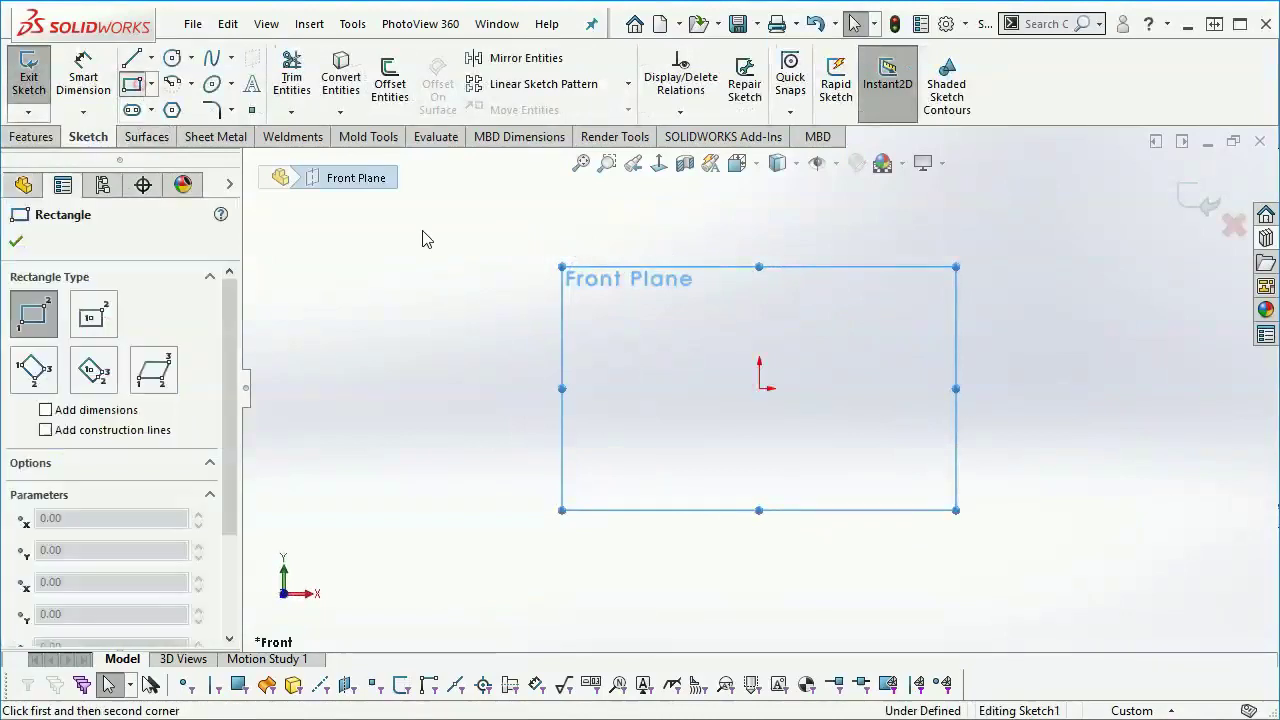
click(759, 388)
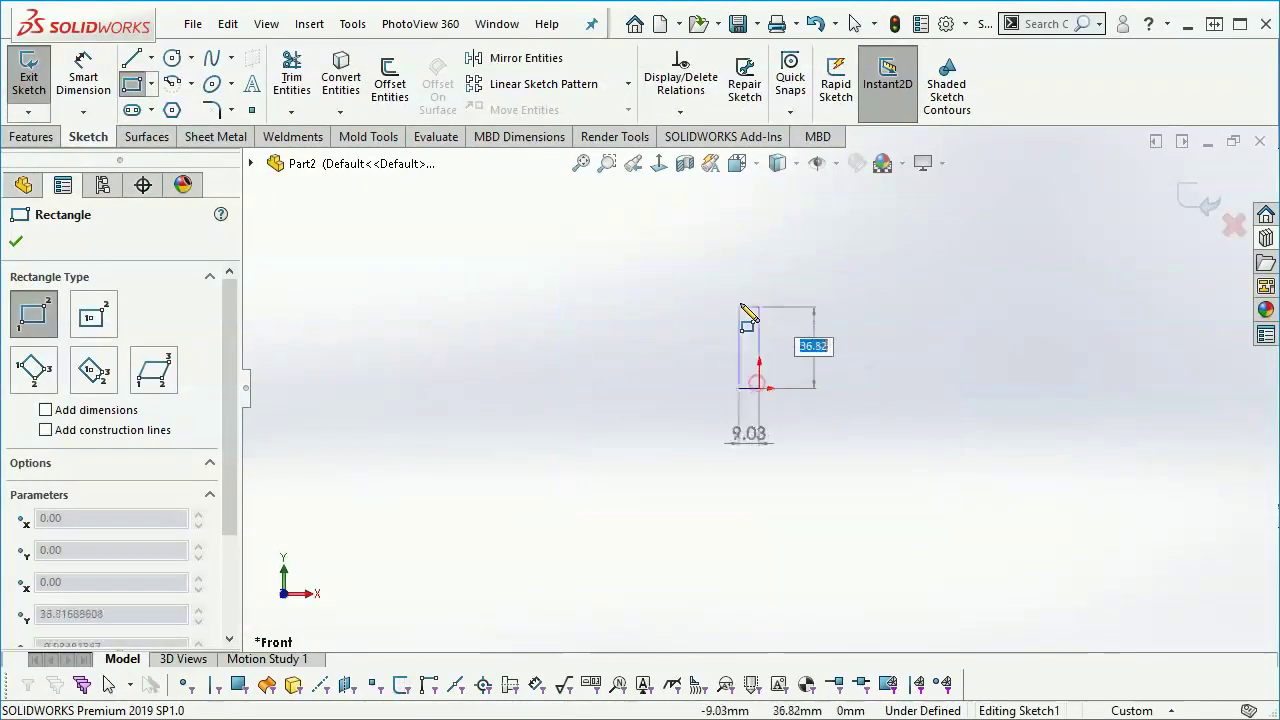
click(653, 198)
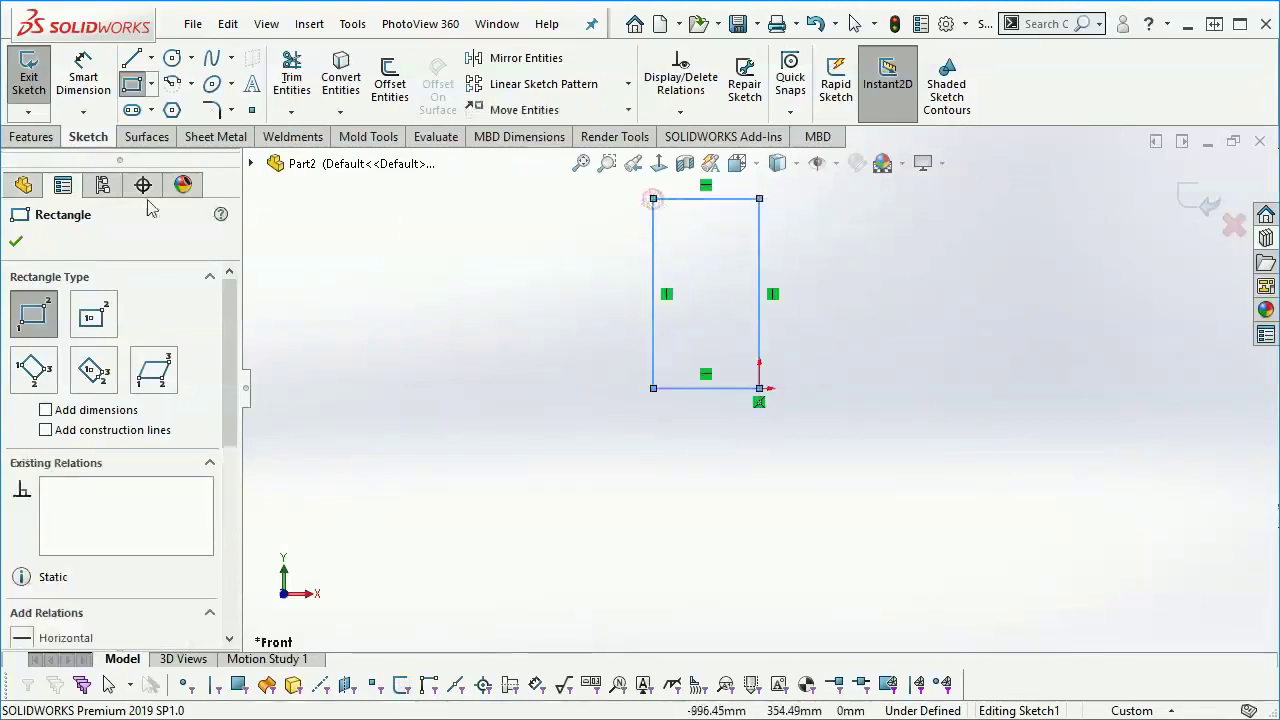
Step: Revolve the rectangle a full 360° about Line2 into a cylinder
click(31, 137)
click(100, 76)
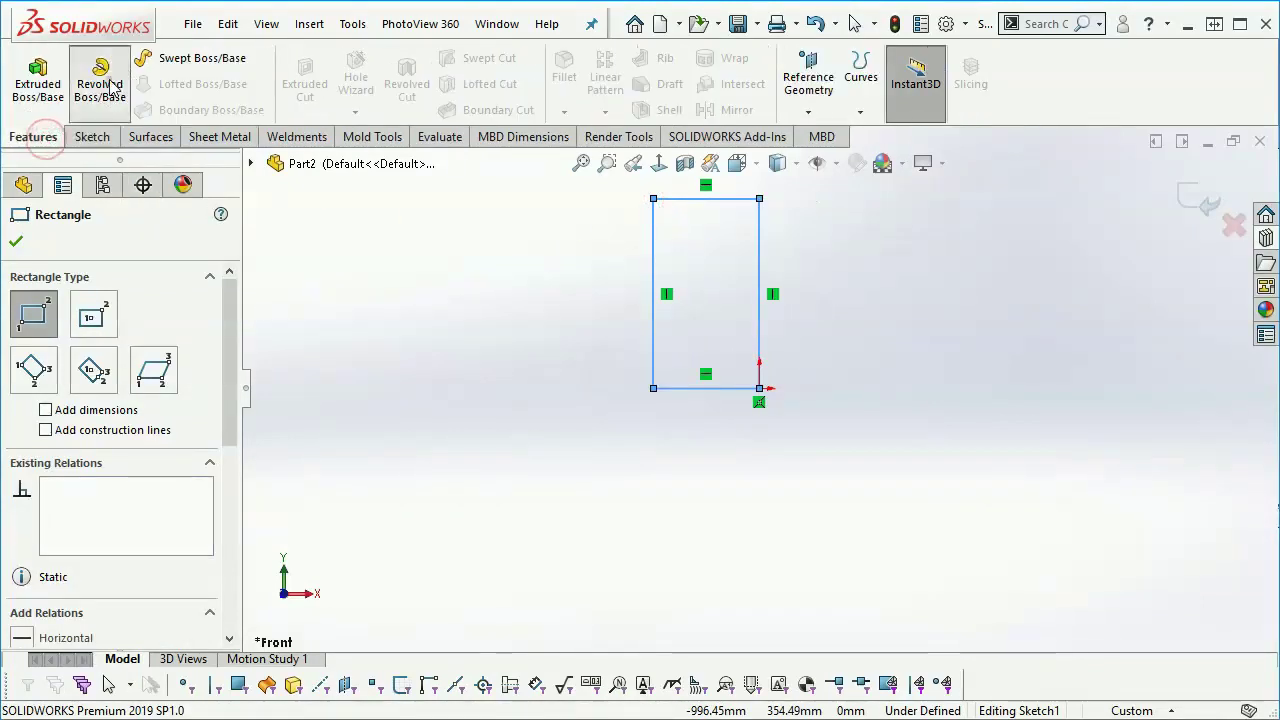
click(871, 281)
right_click(871, 281)
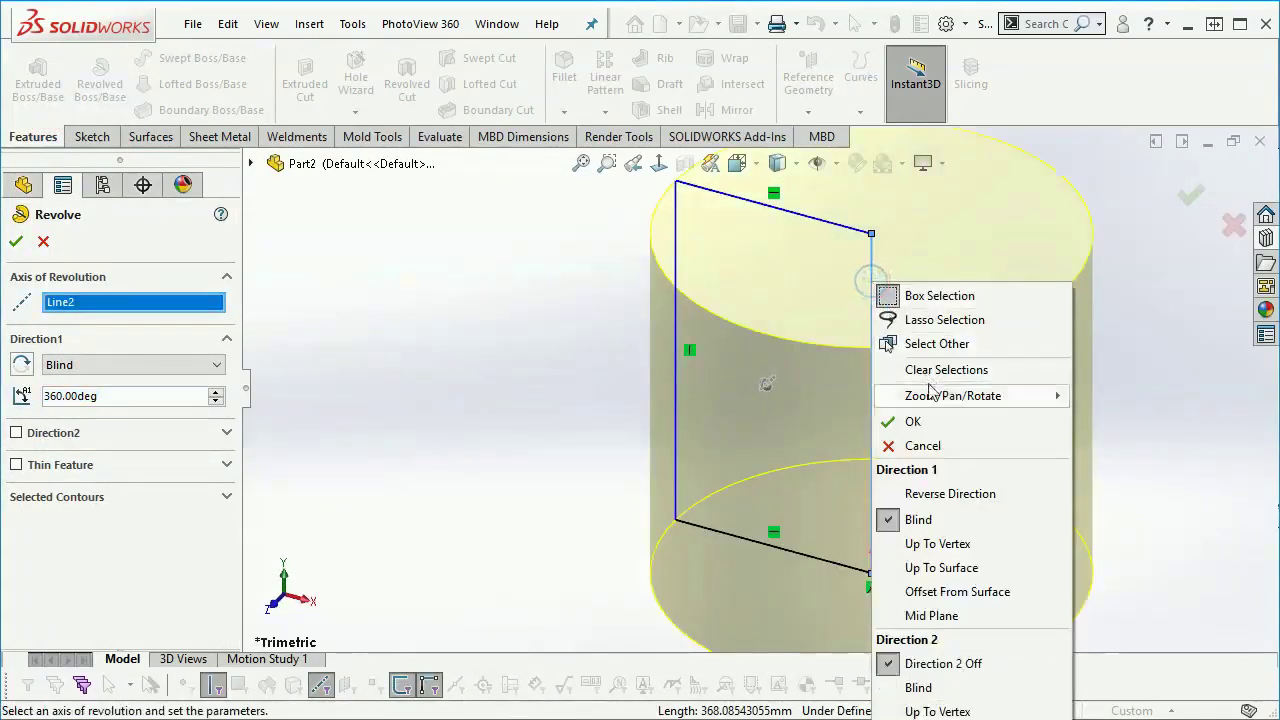
click(937, 421)
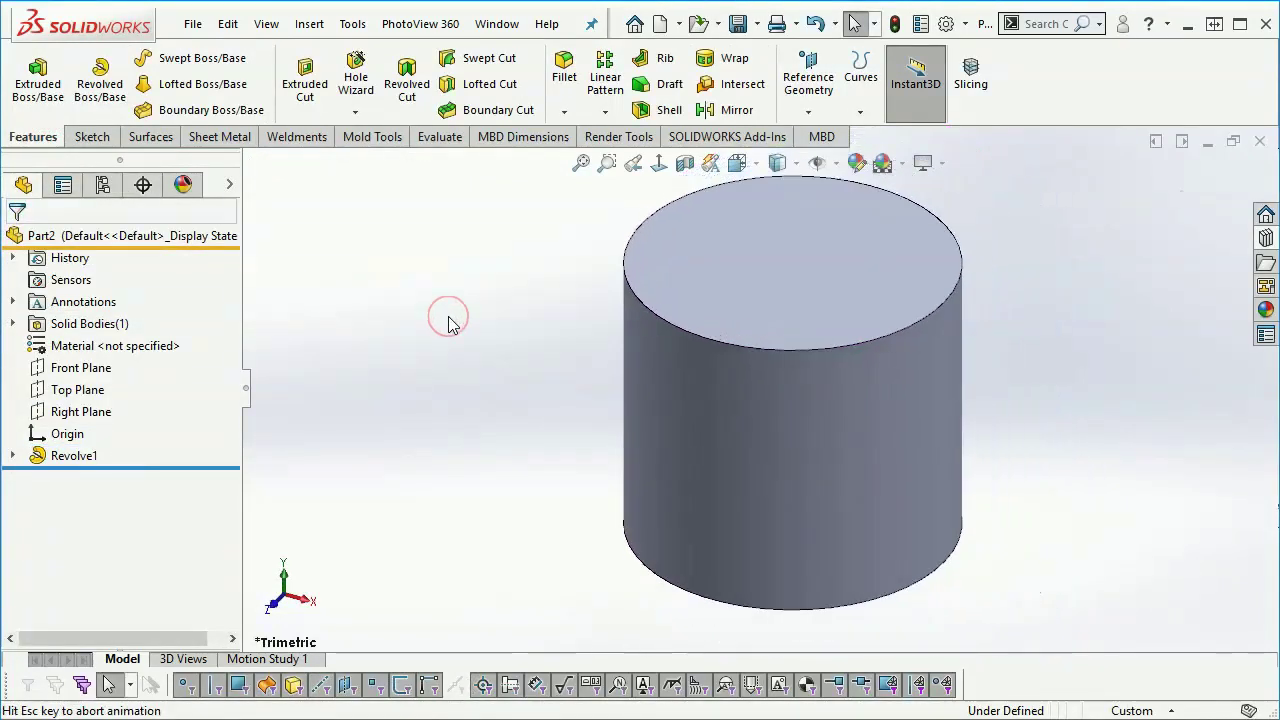
Step: Drag the SW LOGO library feature onto the cylinder and place it on Front Plane
click(1259, 250)
drag(1040, 530, 710, 418)
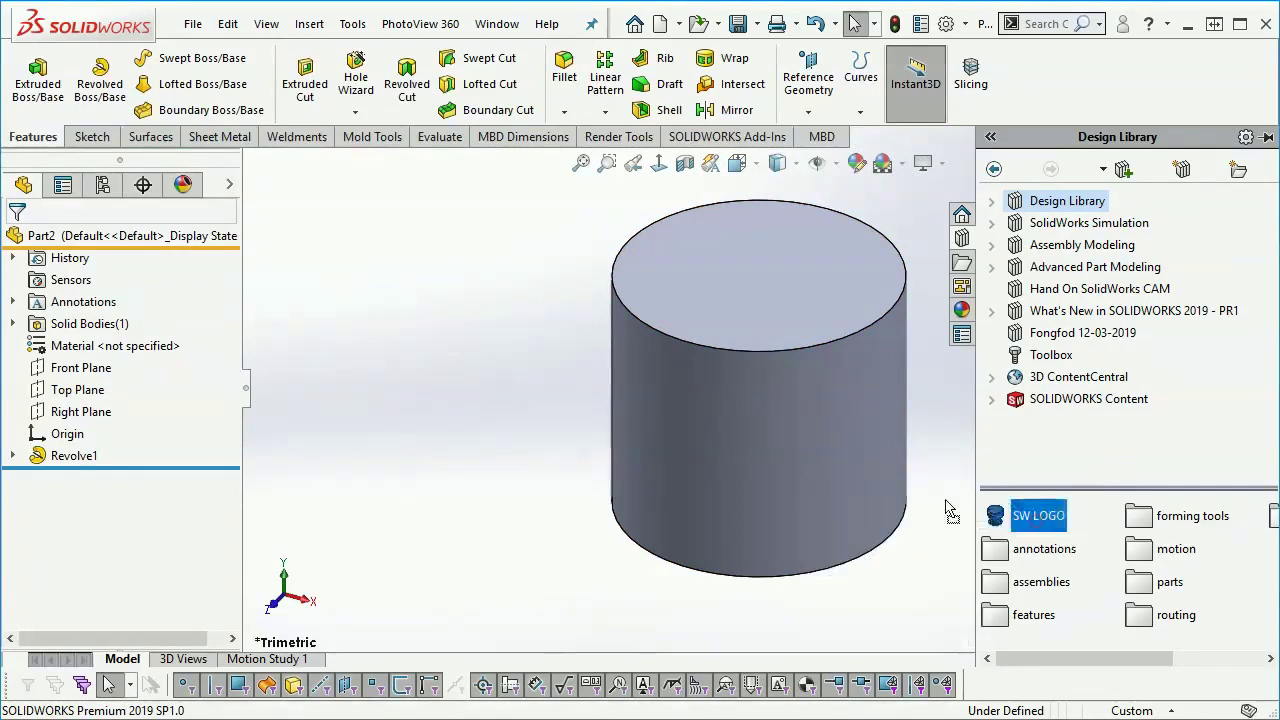
drag(710, 414, 710, 414)
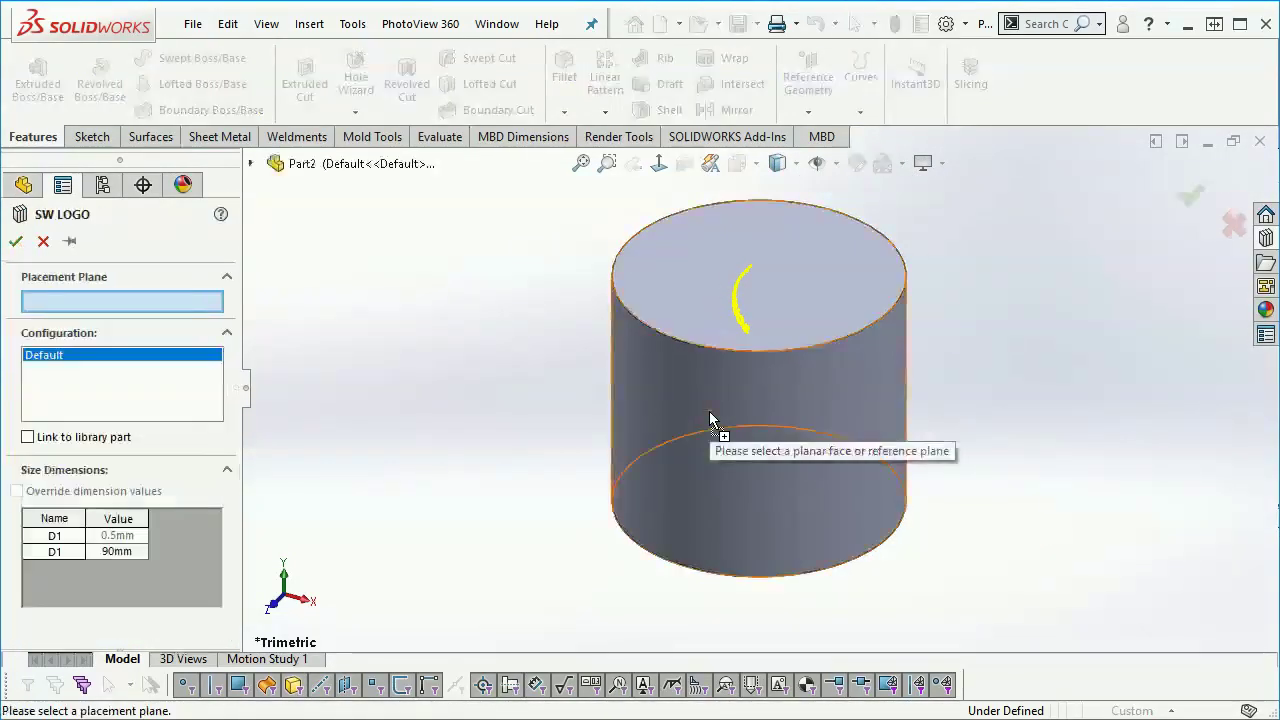
click(253, 164)
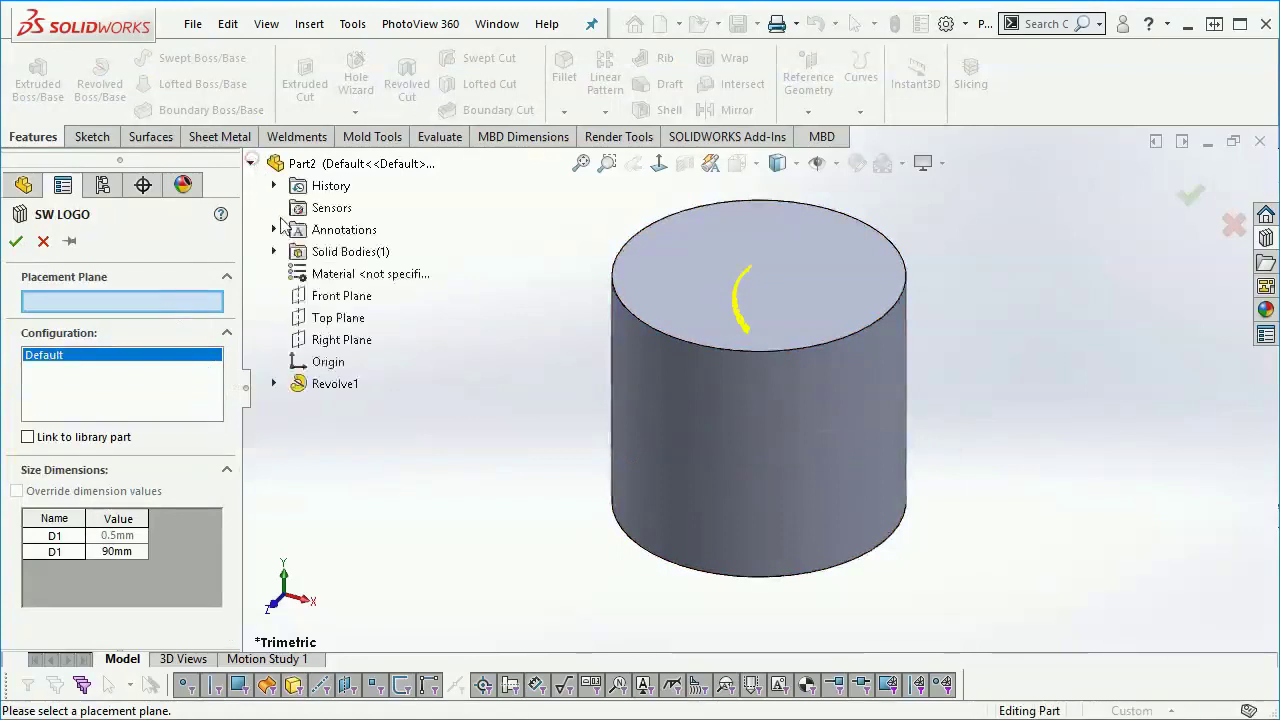
click(353, 300)
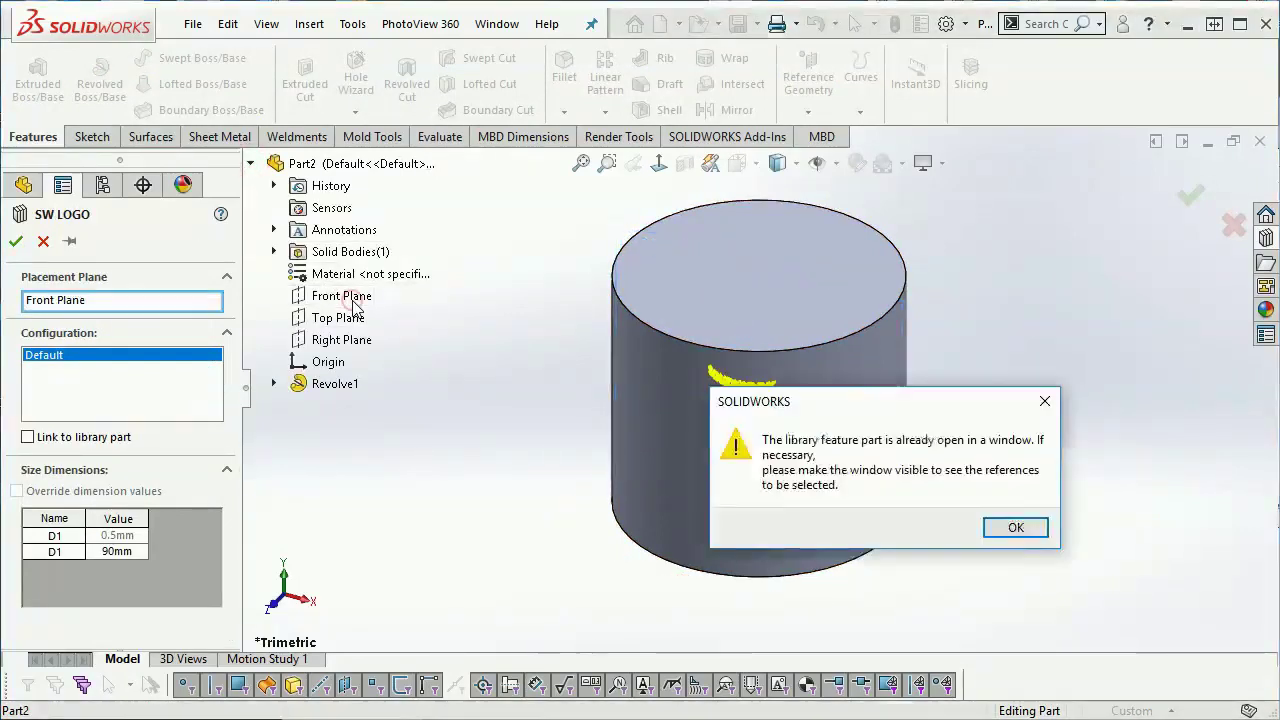
click(1008, 528)
Step: Map Sketch Point1 to the Origin and Face1 to the cylinder's side face
click(80, 497)
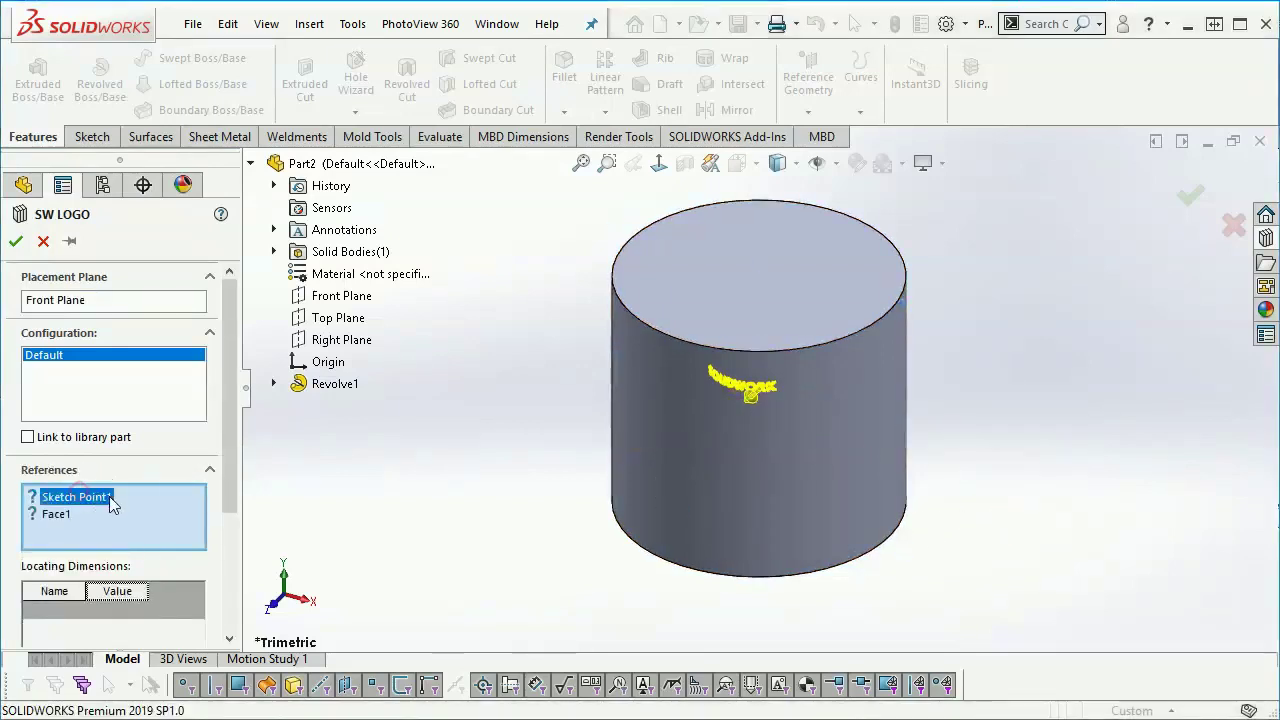
click(329, 365)
click(63, 516)
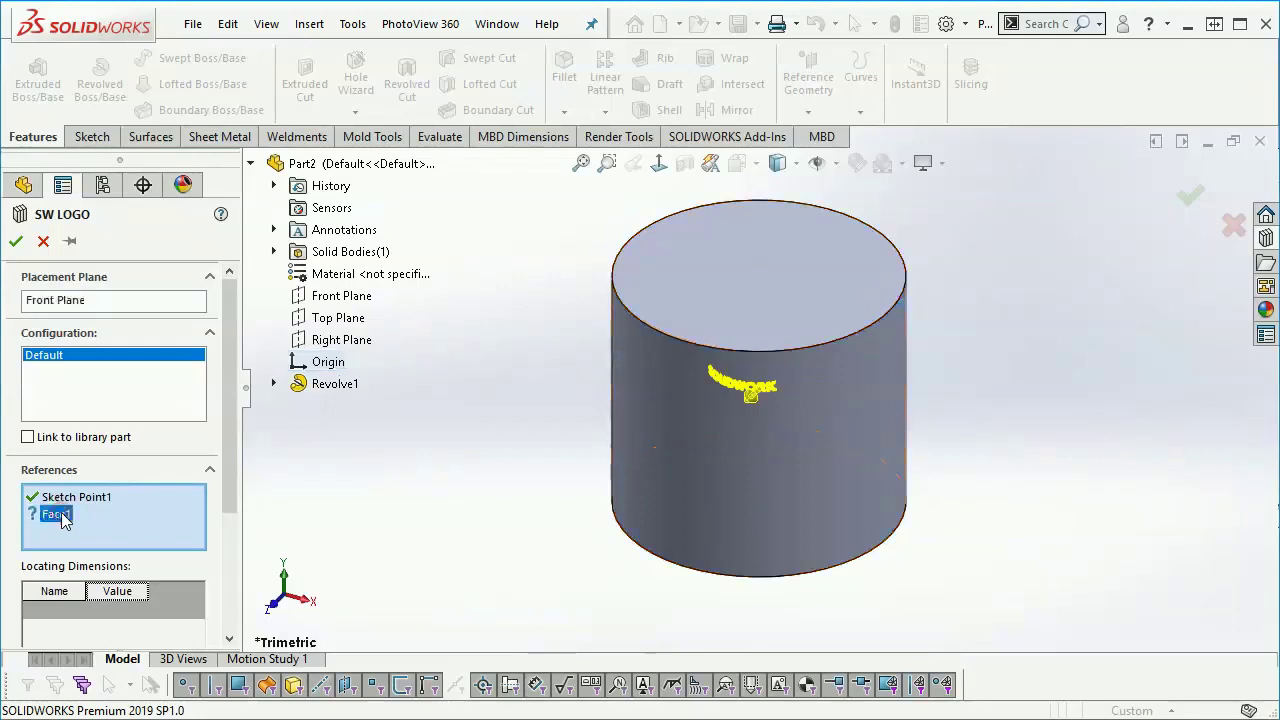
click(688, 408)
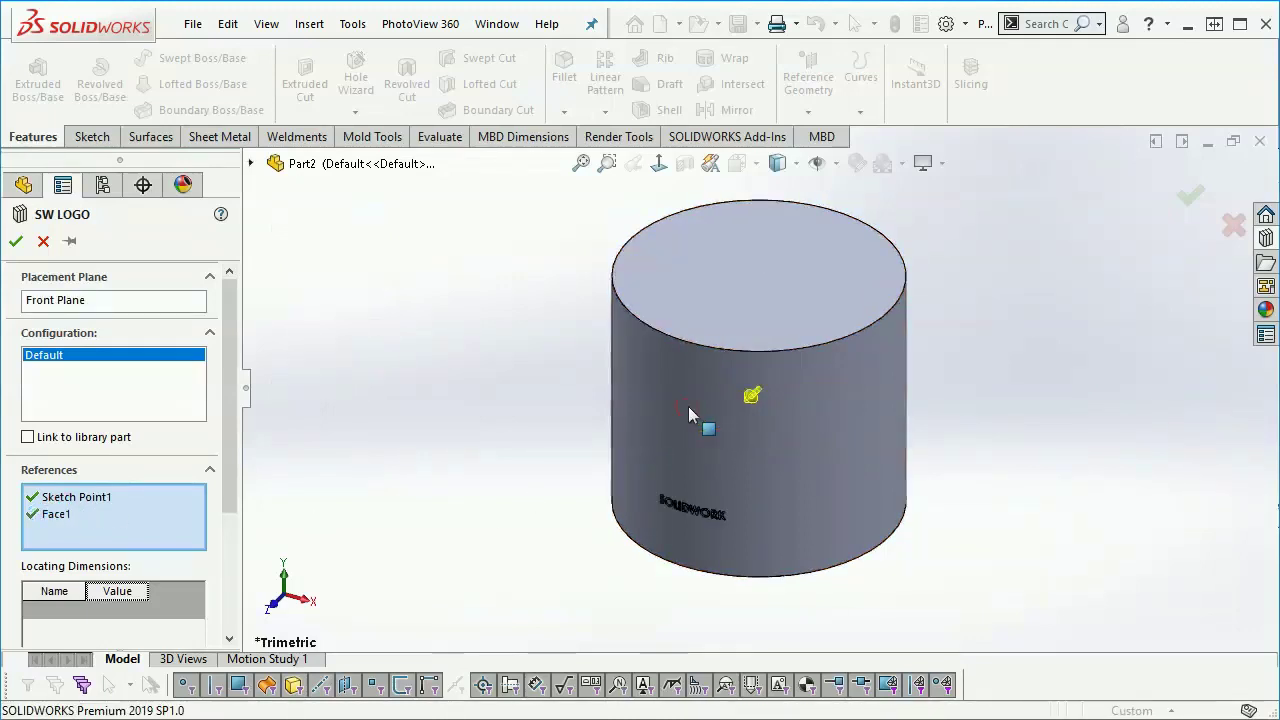
Step: Override SW LOGO's size dimensions to 2 mm and 150 mm and accept the feature
scroll(705, 530, down, 5)
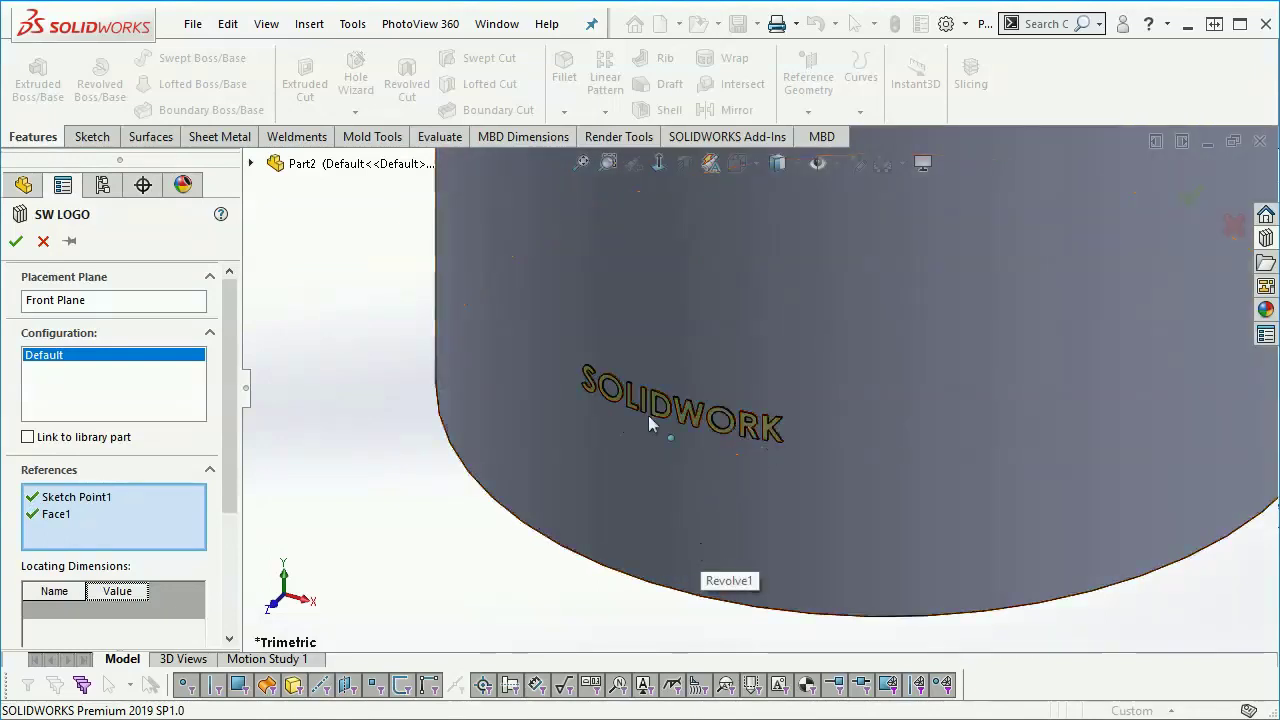
scroll(234, 364, down, 2)
scroll(234, 364, down, 2)
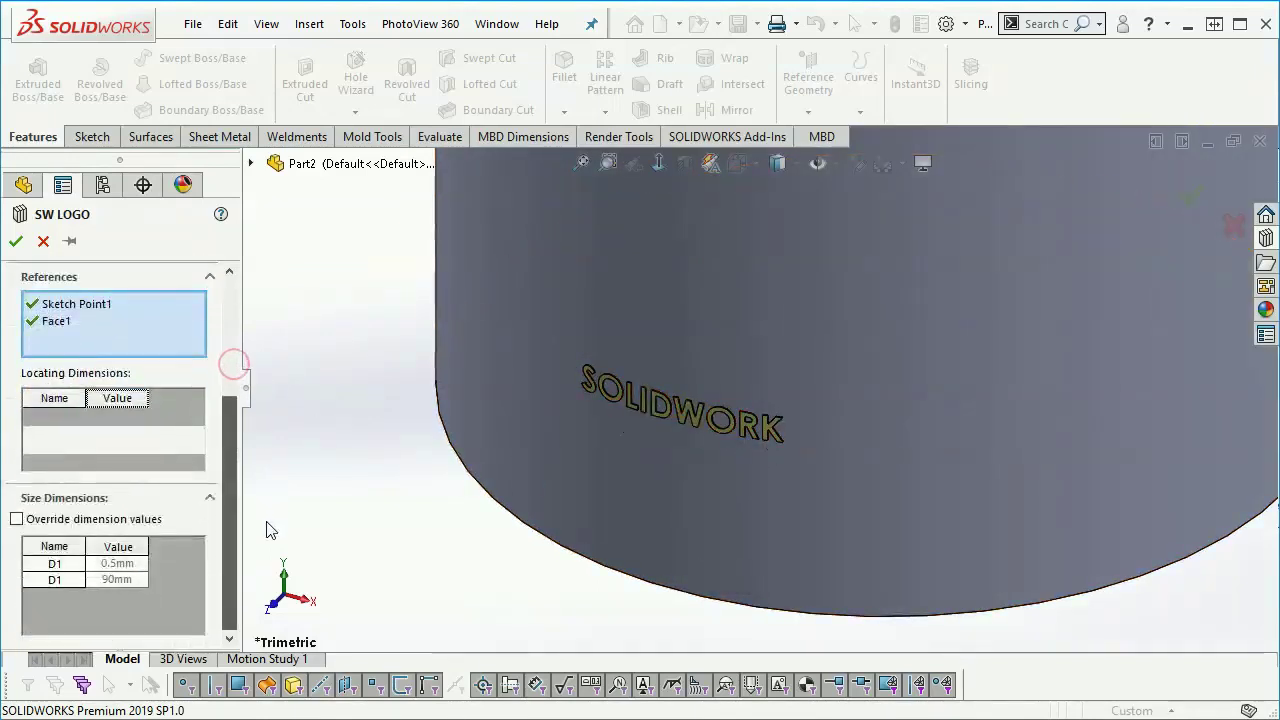
click(18, 520)
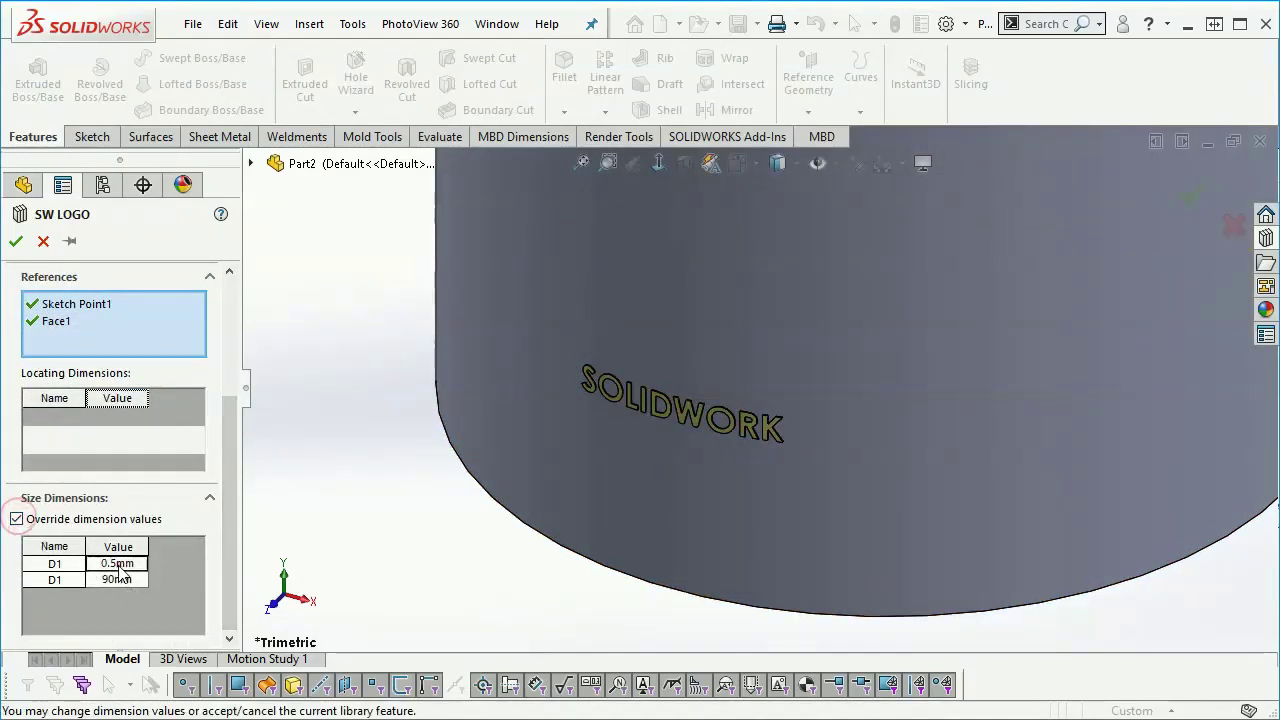
click(120, 564)
text(2)
key(Return)
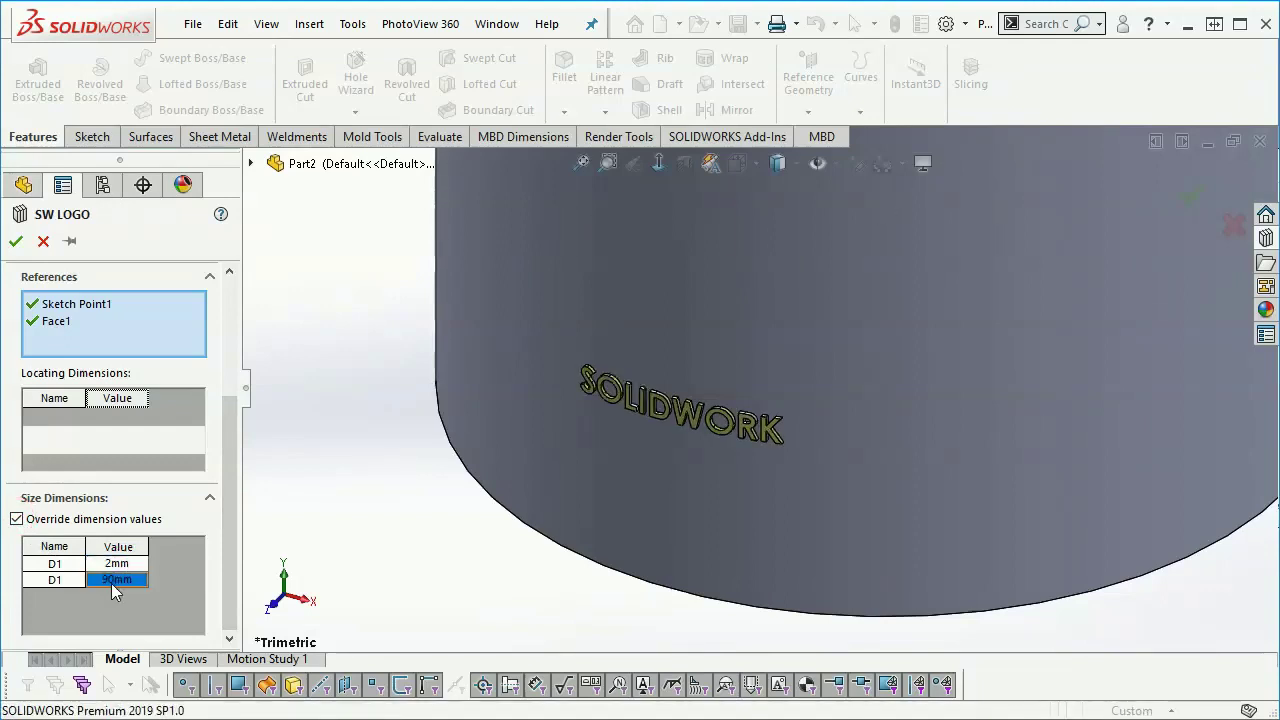
click(114, 587)
text(15)
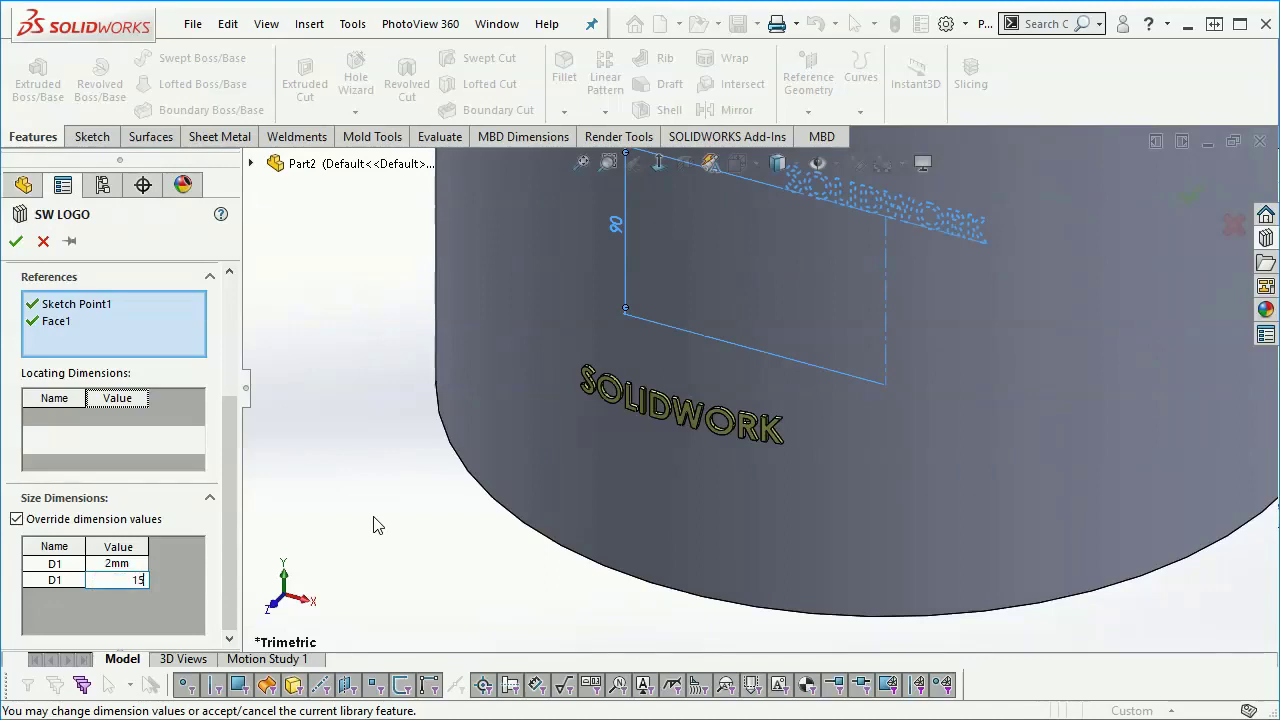
key(Return)
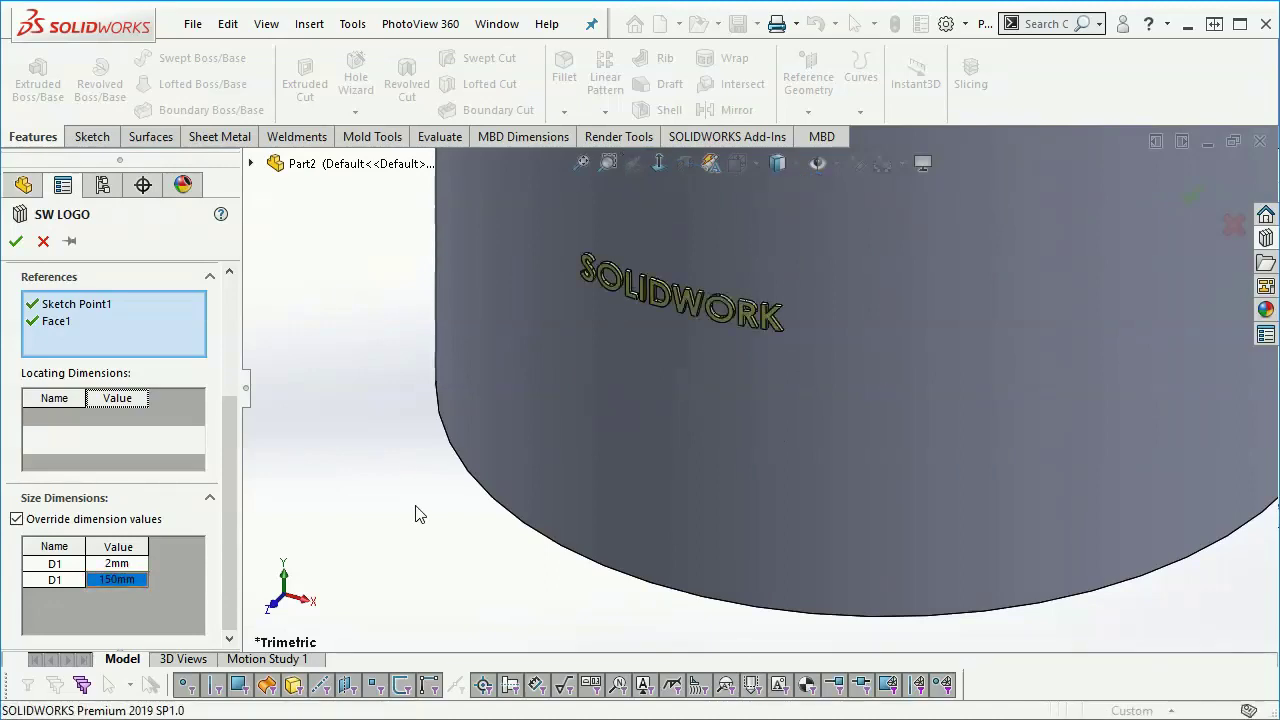
scroll(610, 455, up, 3)
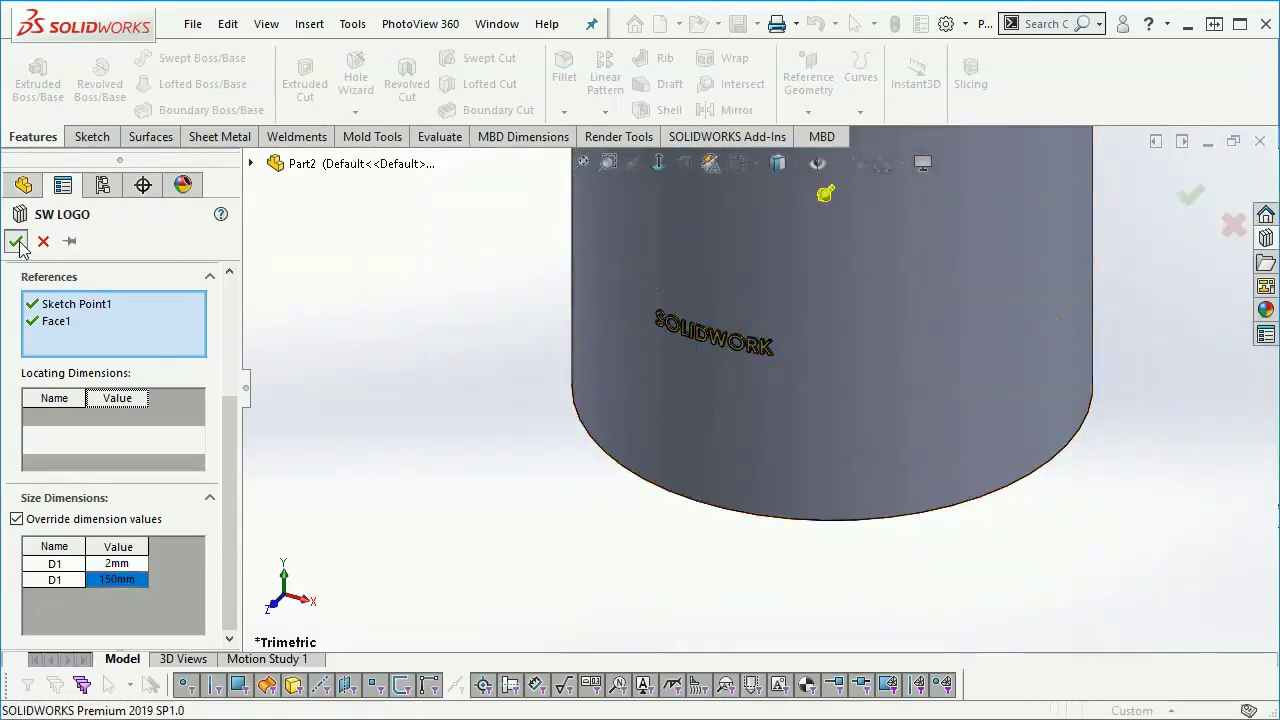
click(16, 241)
key(f)
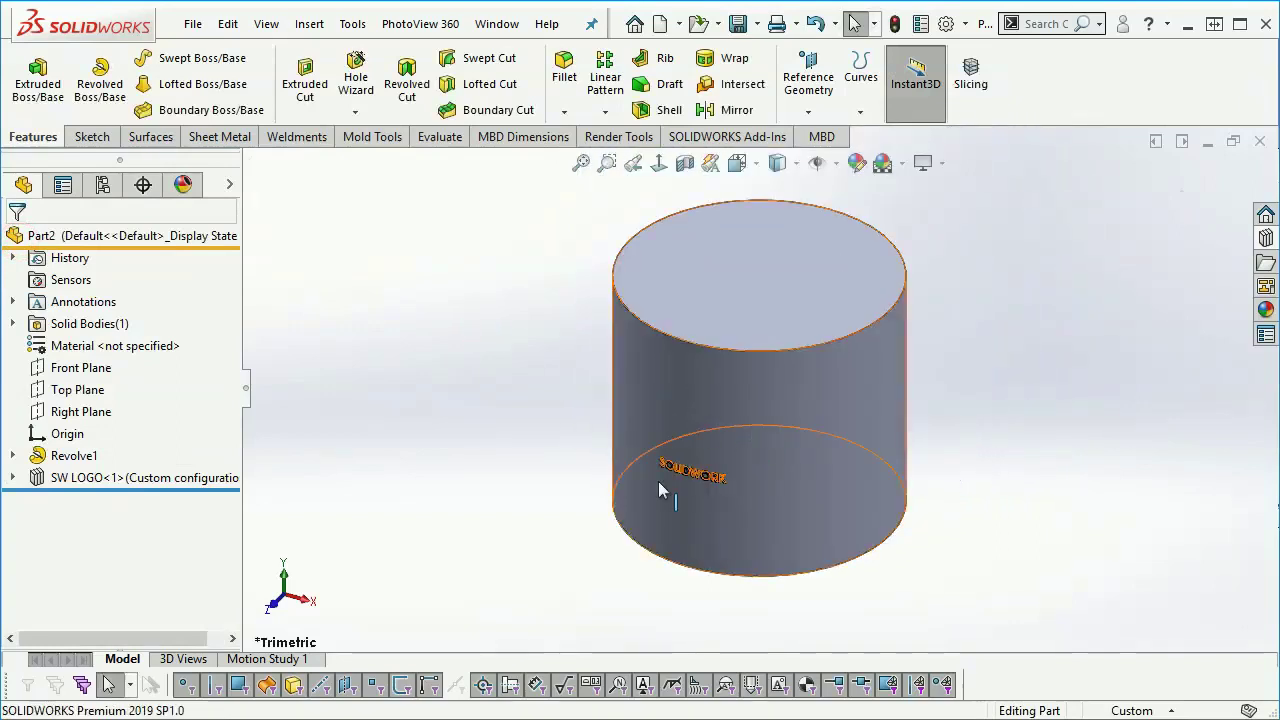
Step: Expand SW LOGO<1> to inspect Boss-Extrude1, then reopen SW LOGO with Edit Feature
click(13, 478)
click(105, 499)
scroll(735, 497, down, 5)
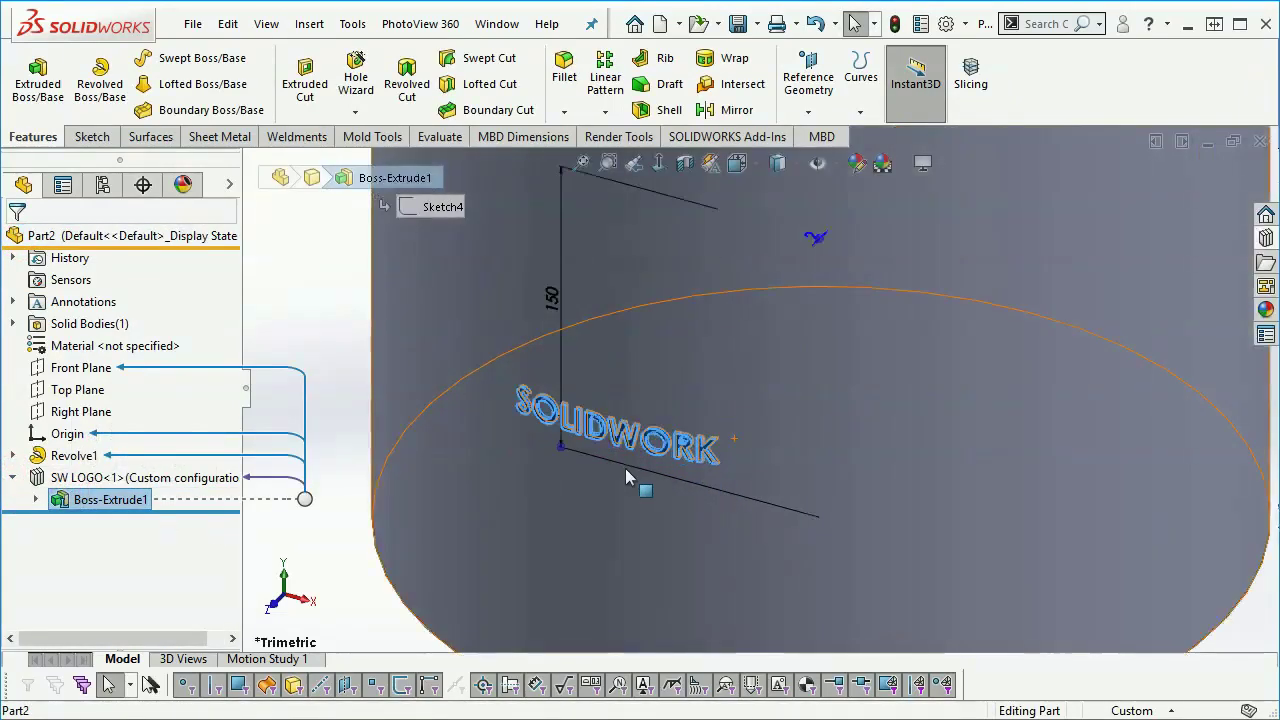
key(f)
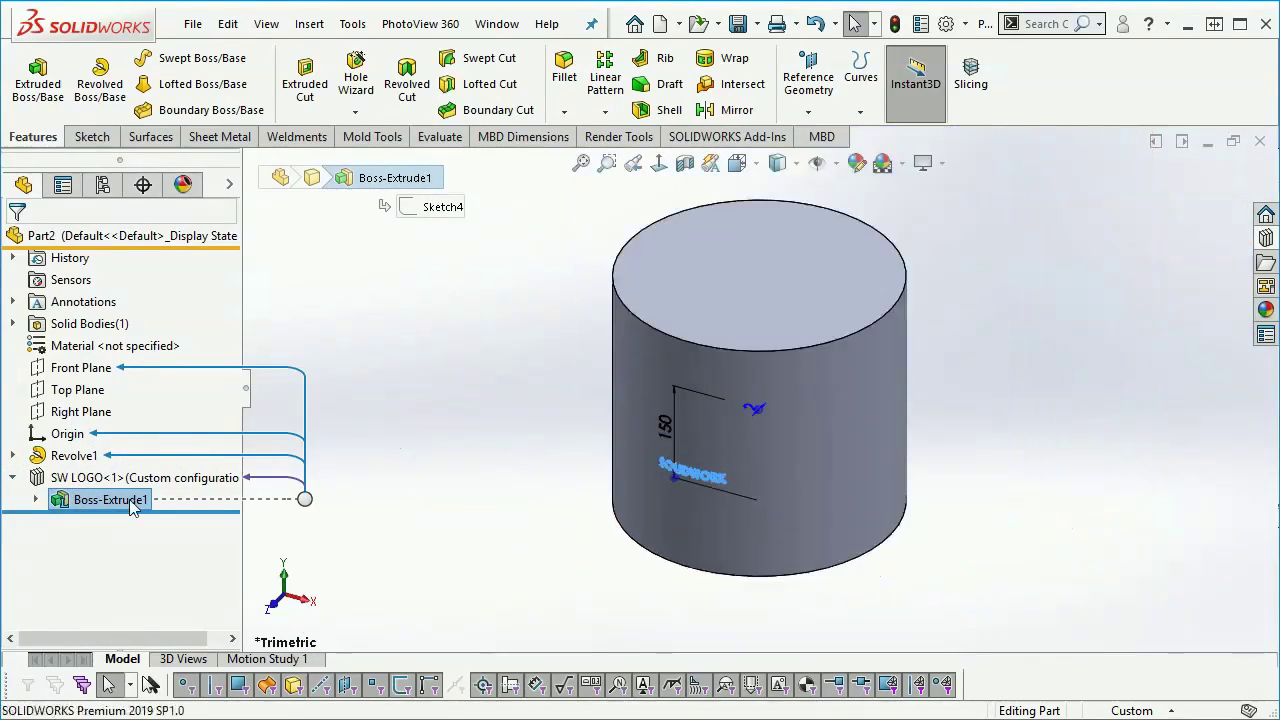
right_click(110, 499)
click(85, 478)
right_click(85, 478)
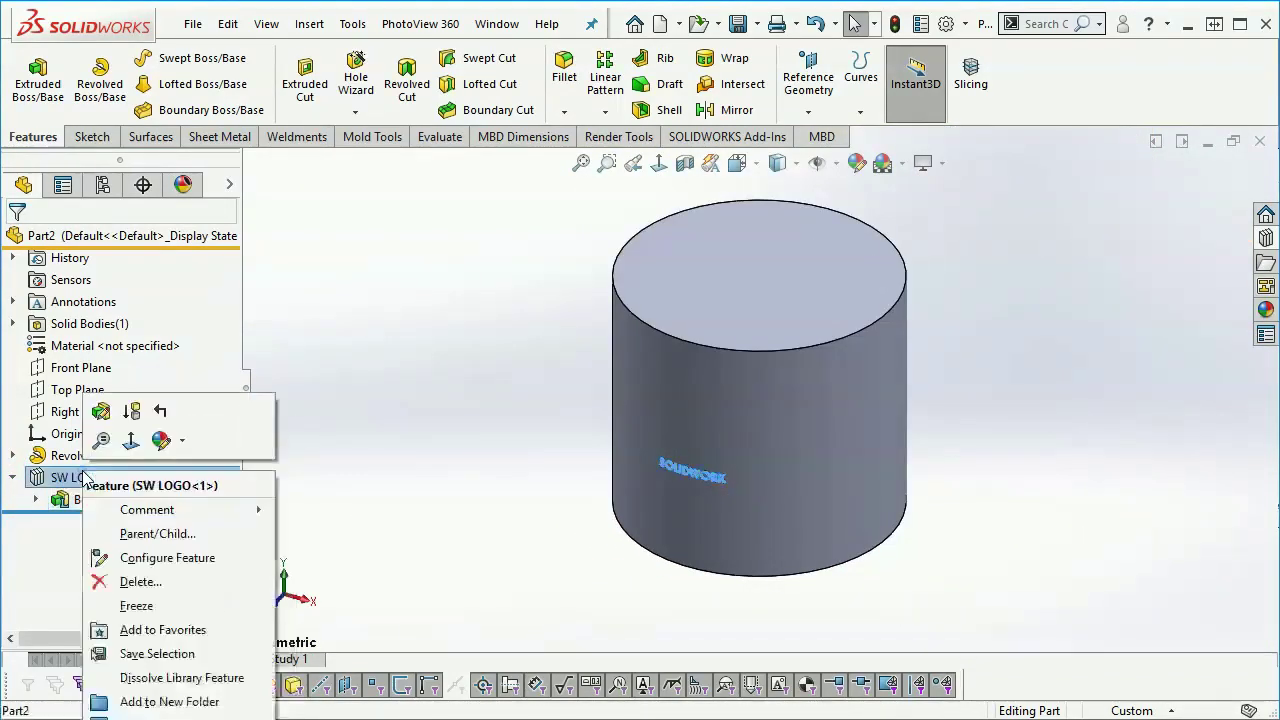
click(105, 418)
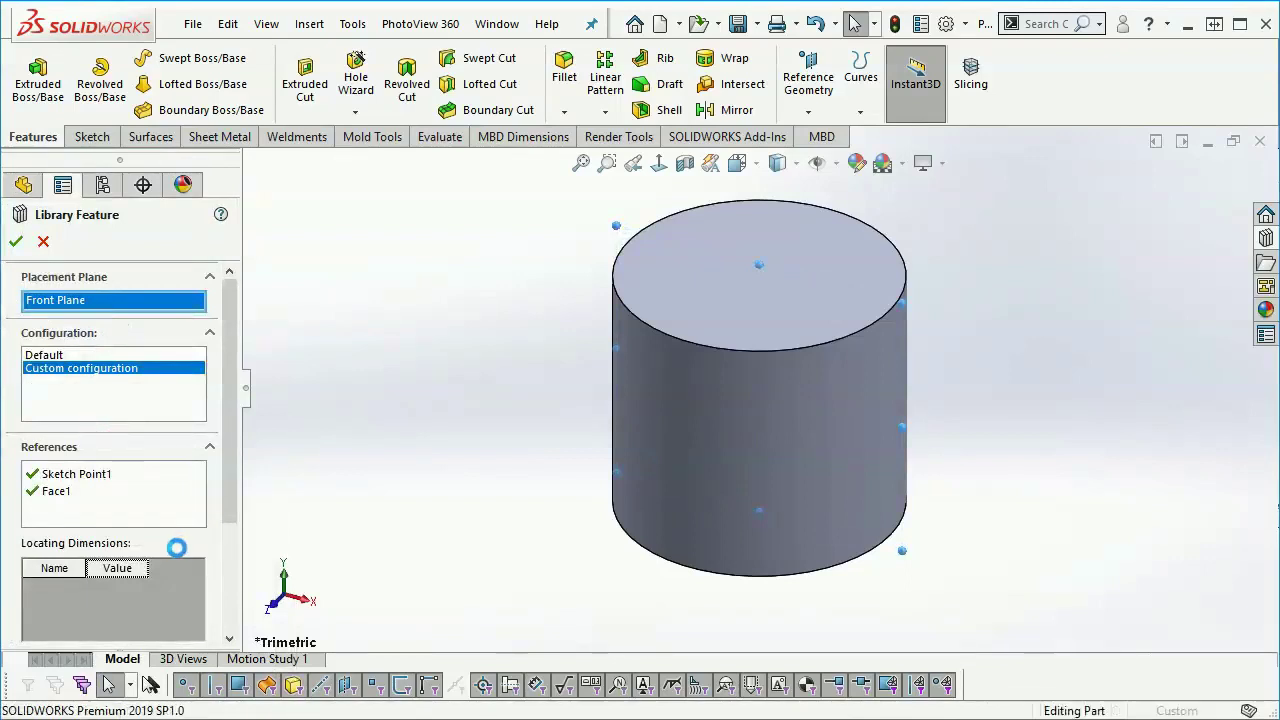
Step: Change SW LOGO's second D1 size dimension from 150 mm to 250 mm
scroll(233, 512, down, 3)
text(250)
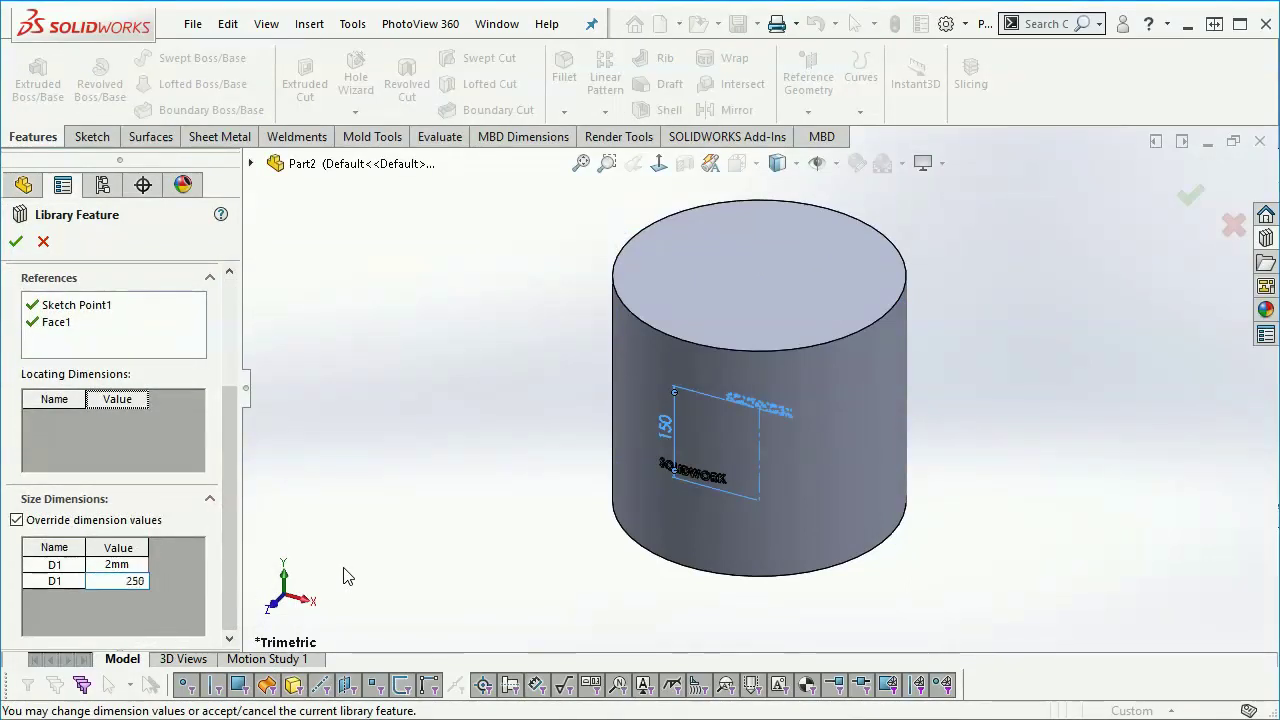
key(Return)
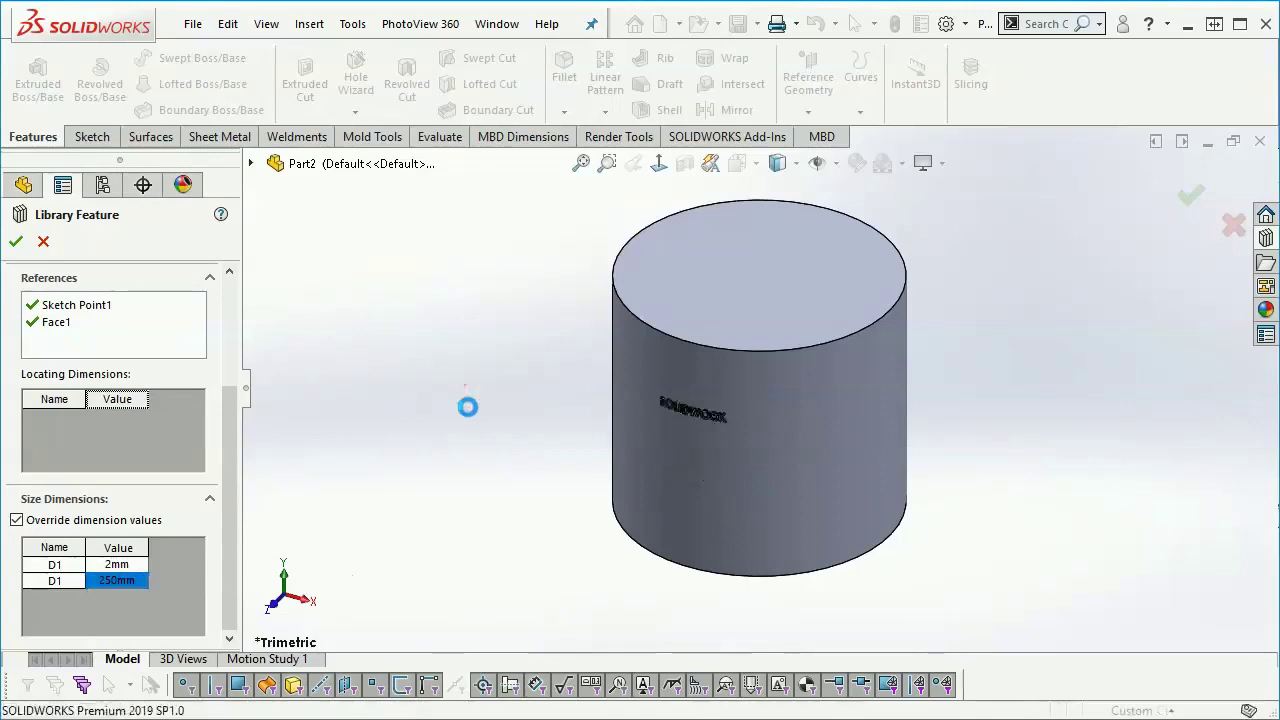